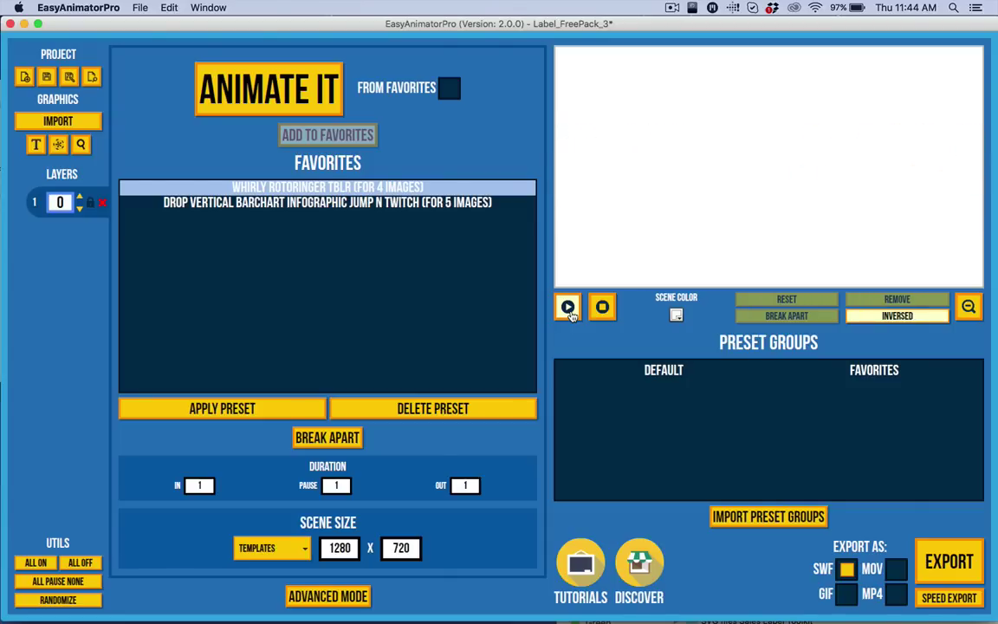
- Peek at Advanced Mode and return, then stop the looping car animation and select the car
left_click(327, 595)
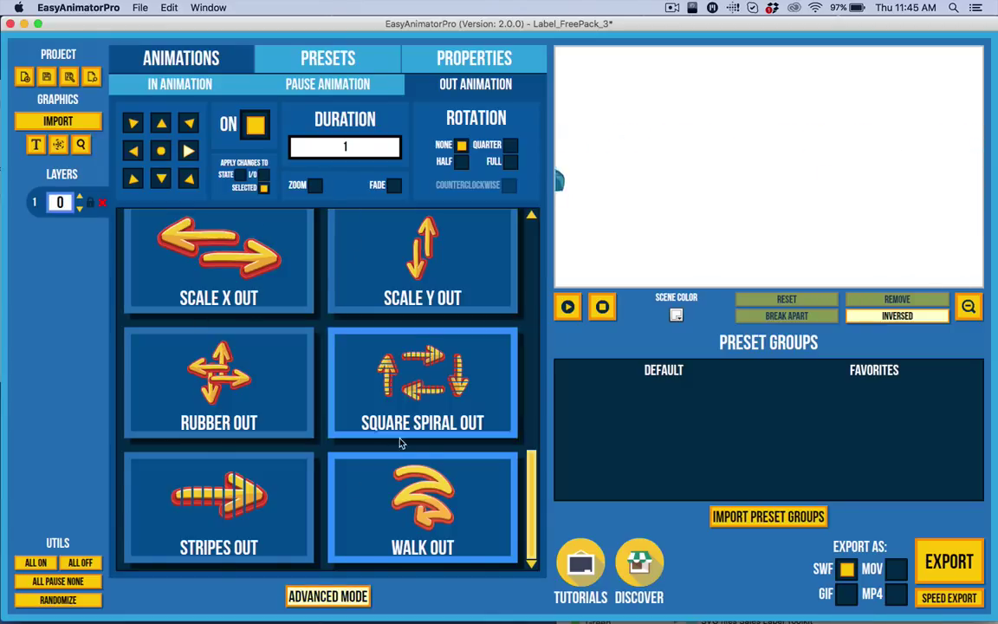
scroll(415, 485, "up", 10)
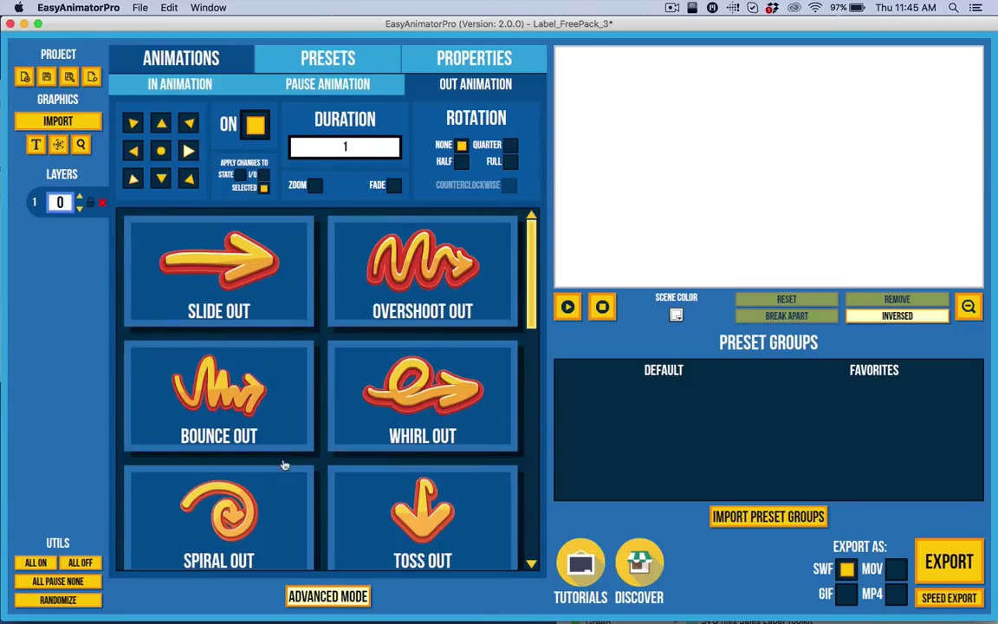
left_click(333, 597)
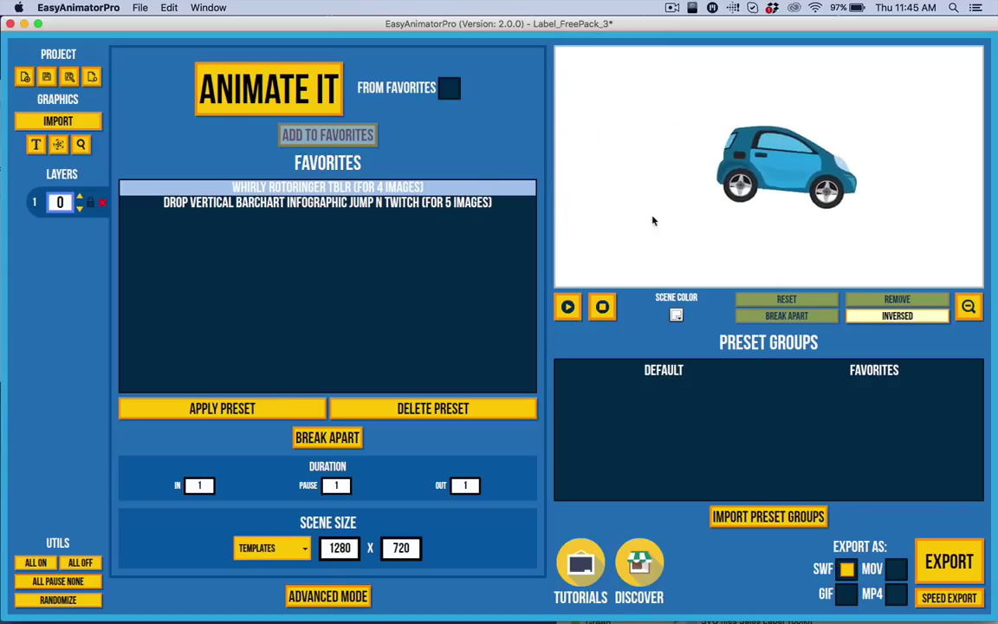
left_click(602, 308)
left_click(751, 158)
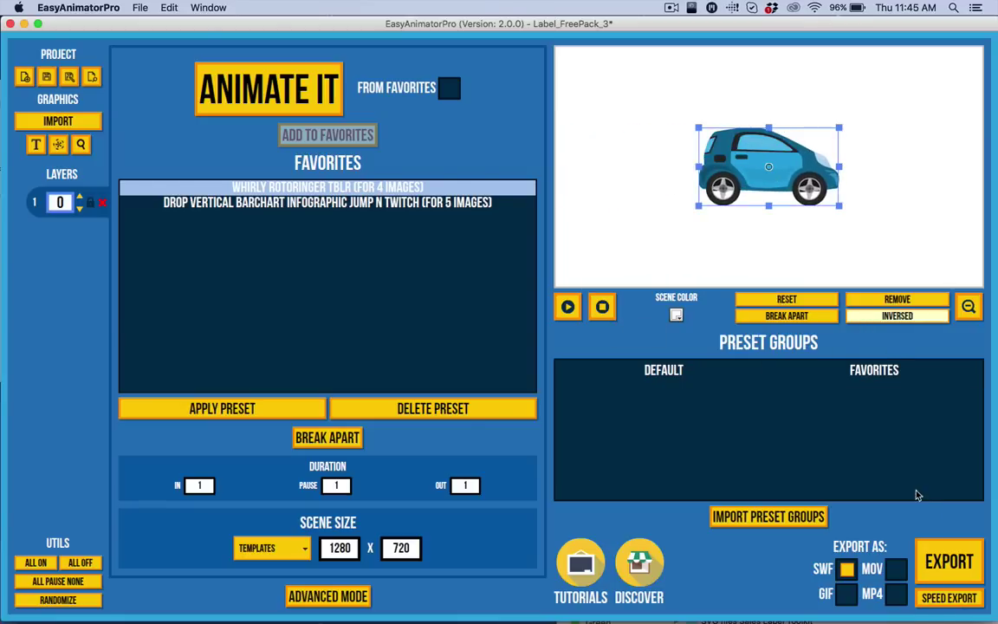
- Remove the car from the scene and browse the Banking folder's SVG graphics for import
left_click(898, 299)
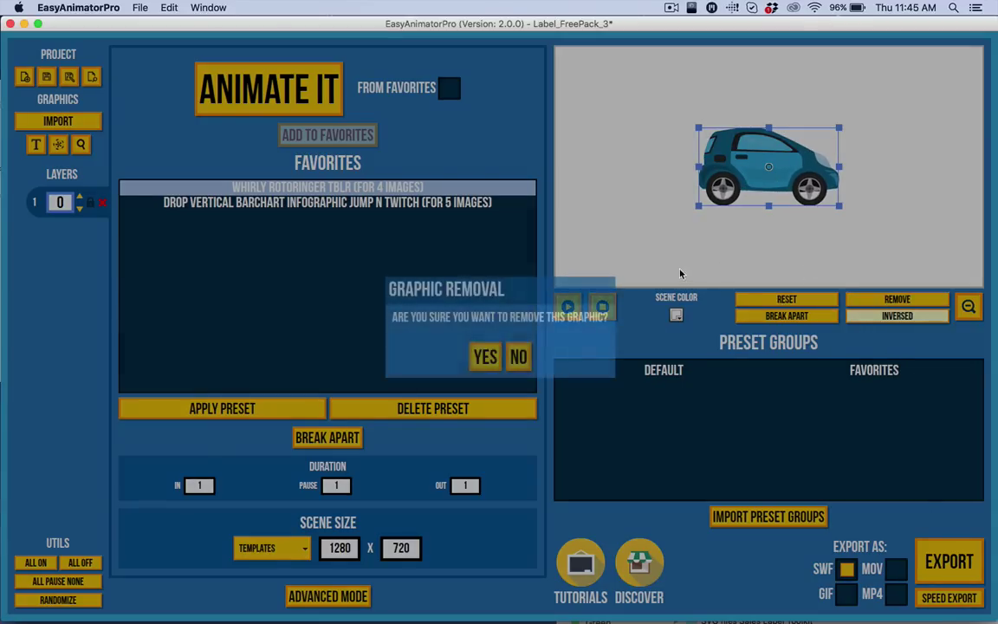
left_click(488, 354)
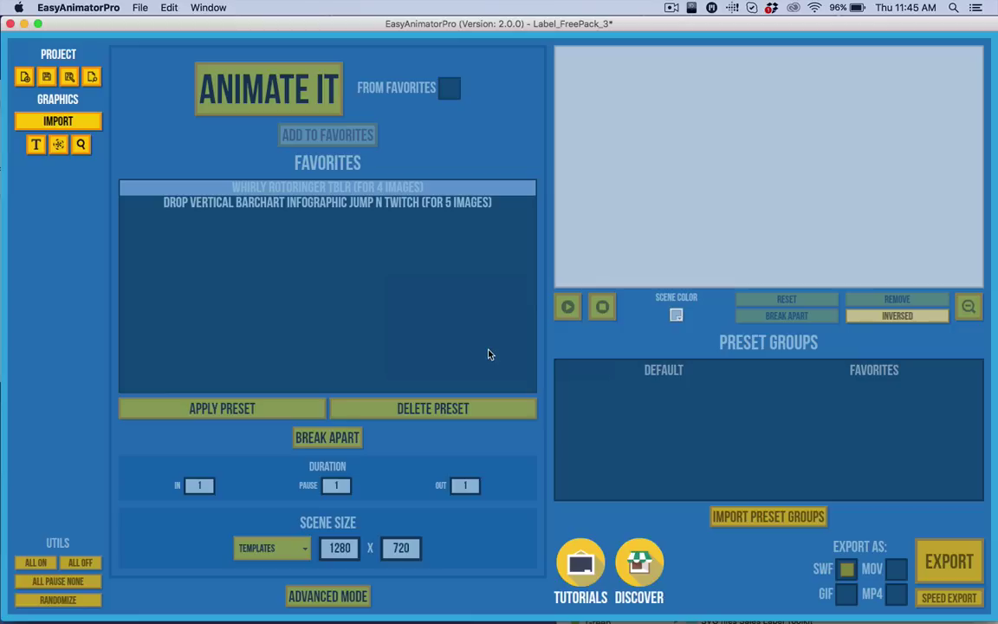
left_click(79, 145)
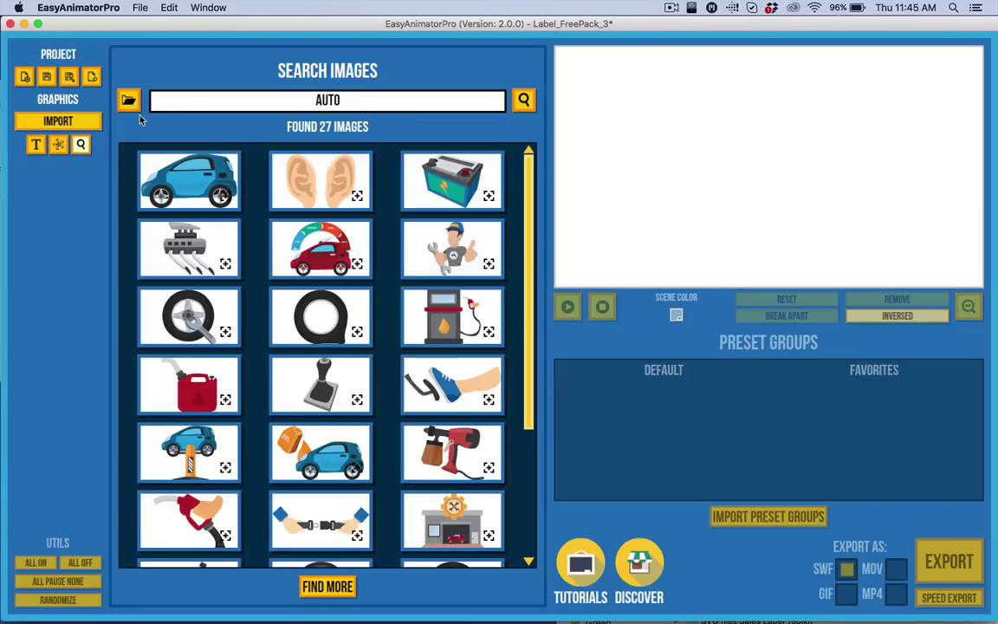
left_click(128, 100)
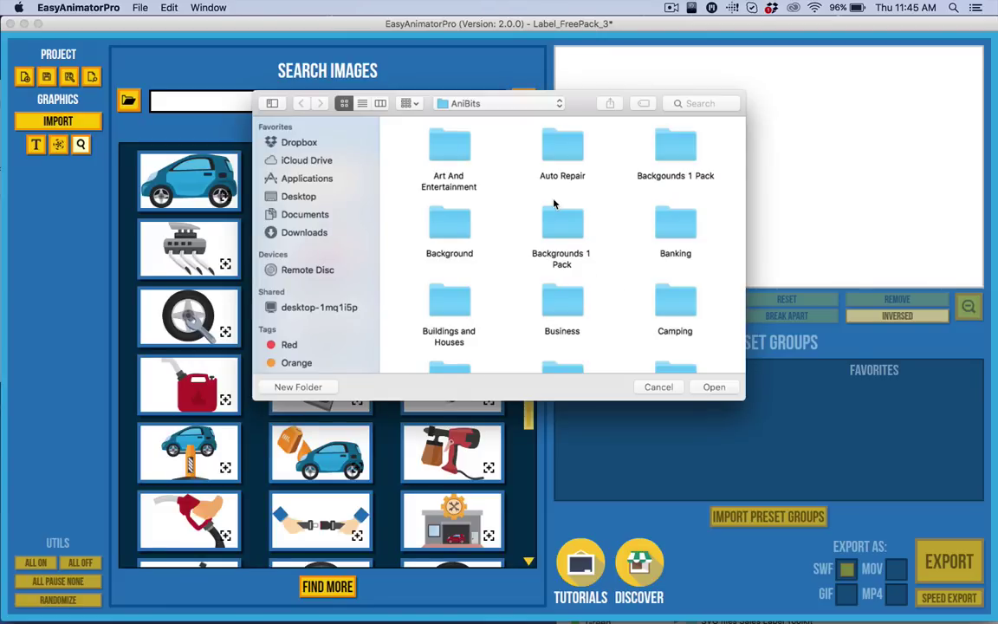
double_click(665, 230)
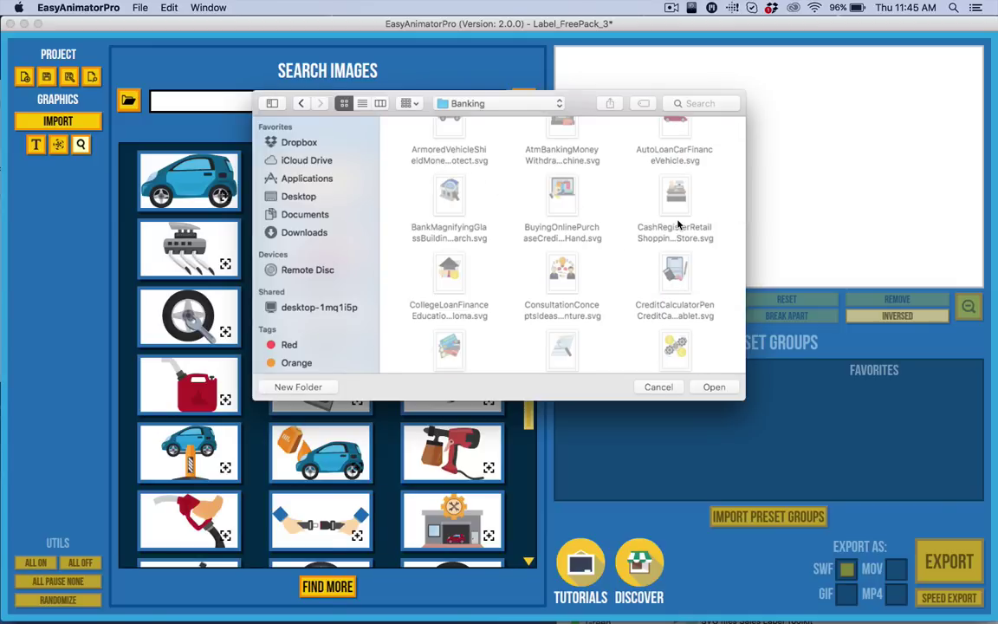
scroll(482, 205, "up", 2)
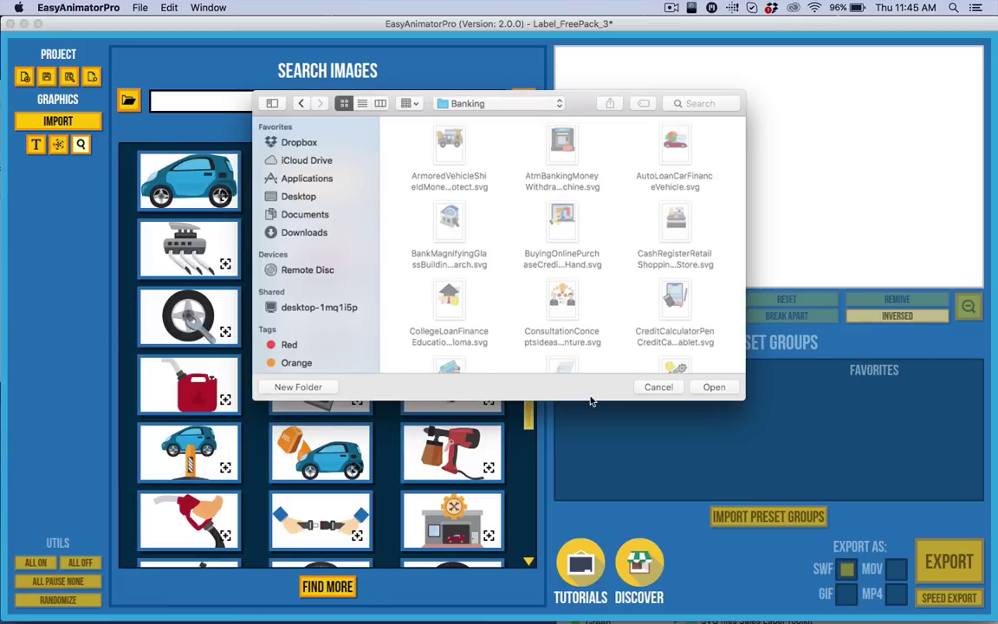
scroll(608, 308, "down", 5)
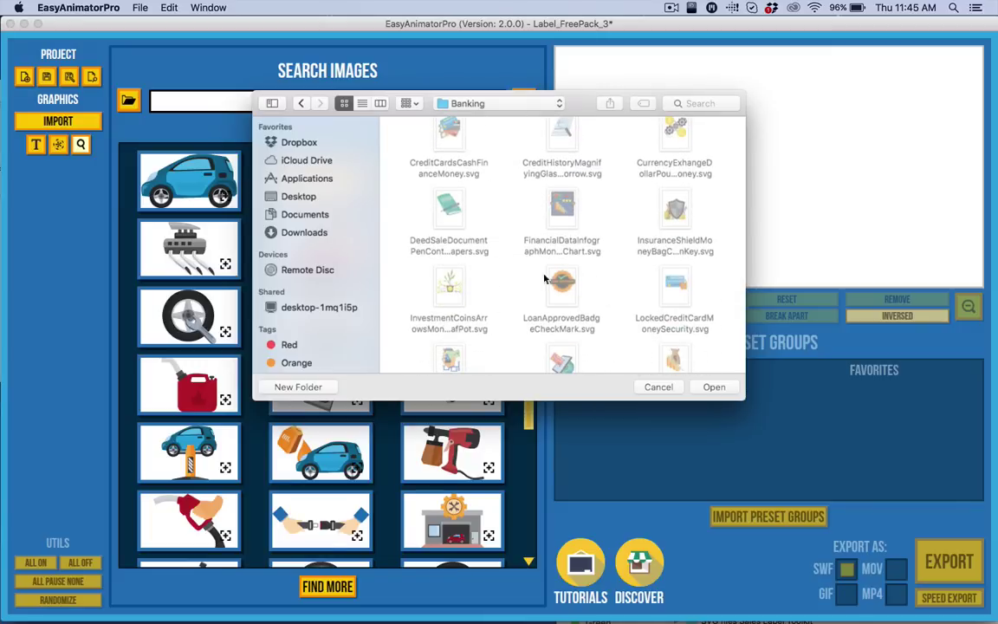
- Search the image library for MONEY and add the bank cards with cash graphic as layer 1
left_click(657, 387)
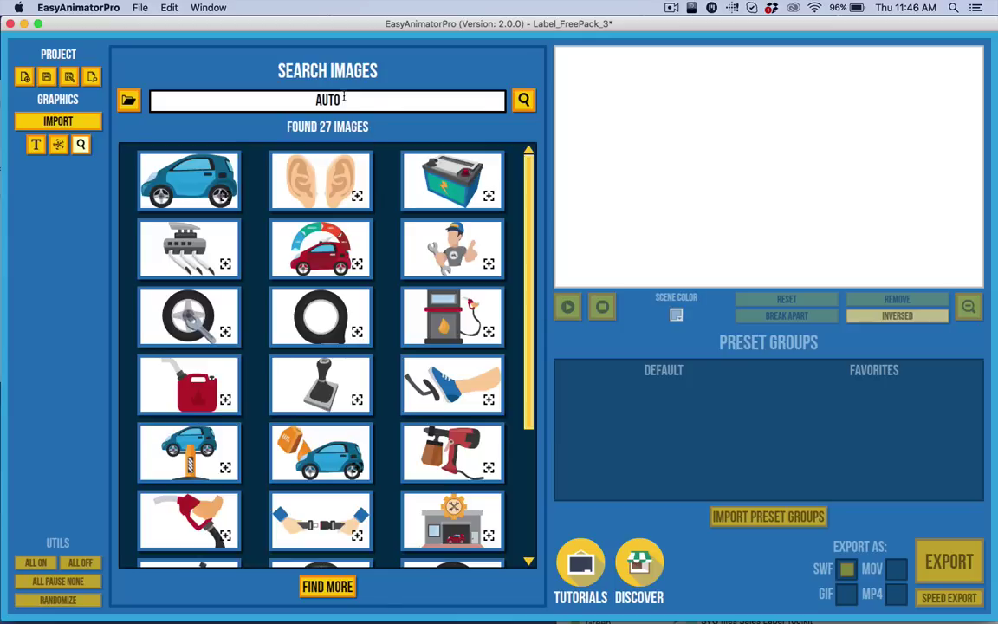
left_click_drag(344, 98, 240, 93)
type("MONEY")
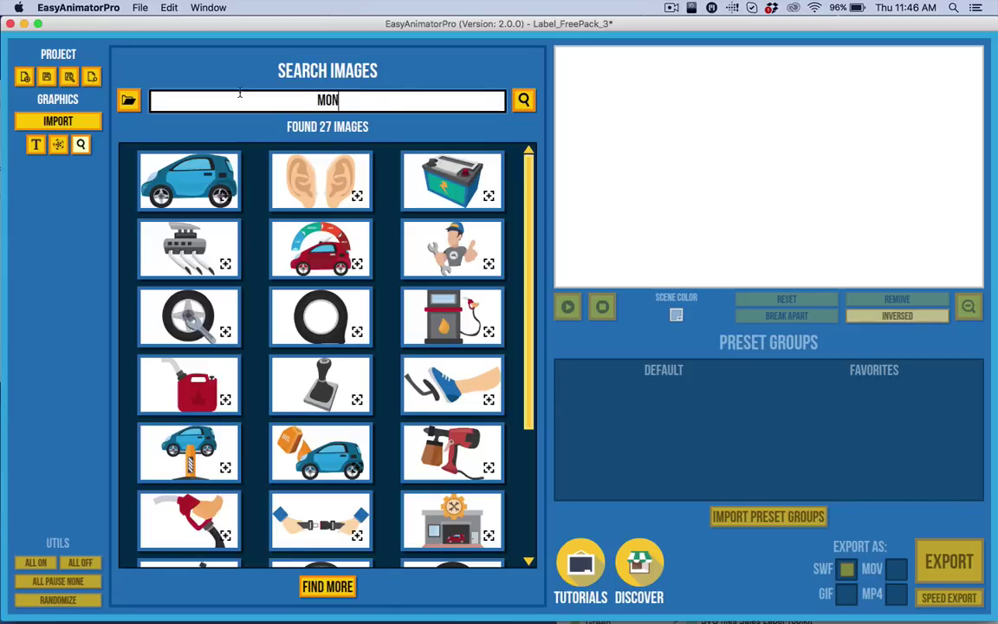
left_click(523, 101)
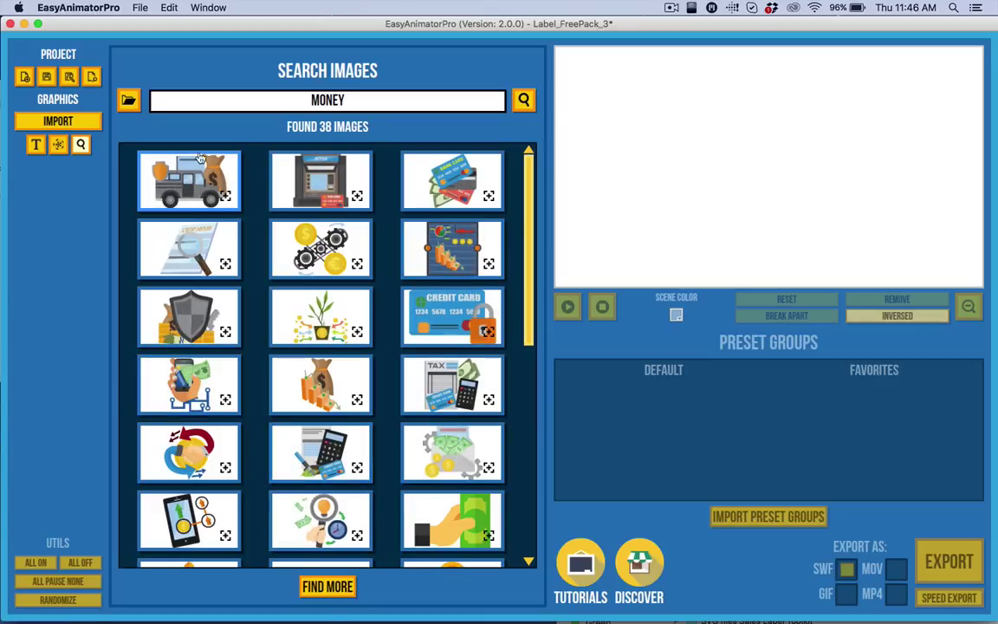
left_click(490, 177)
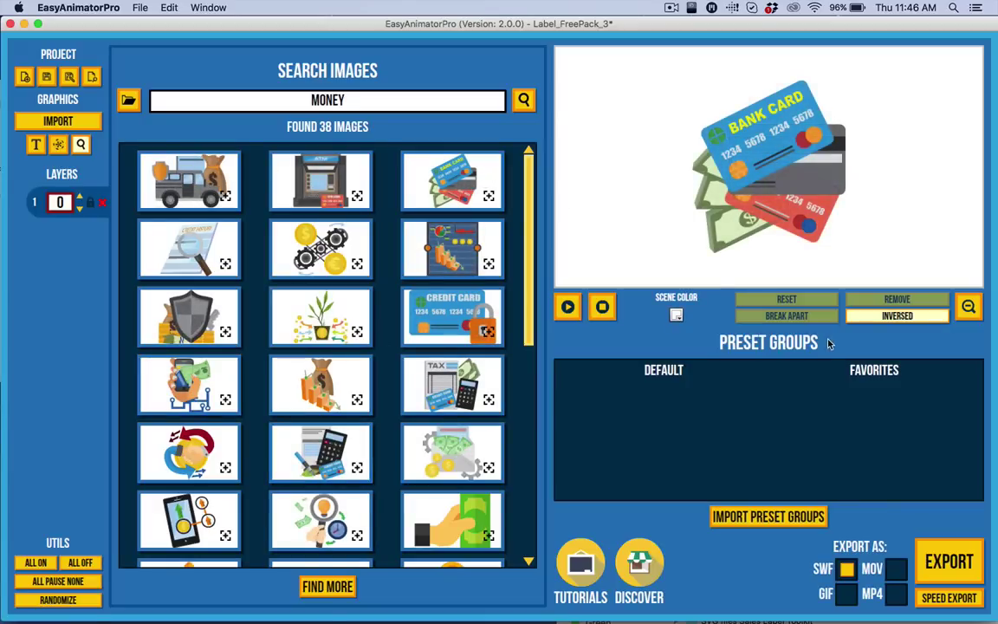
left_click(775, 163)
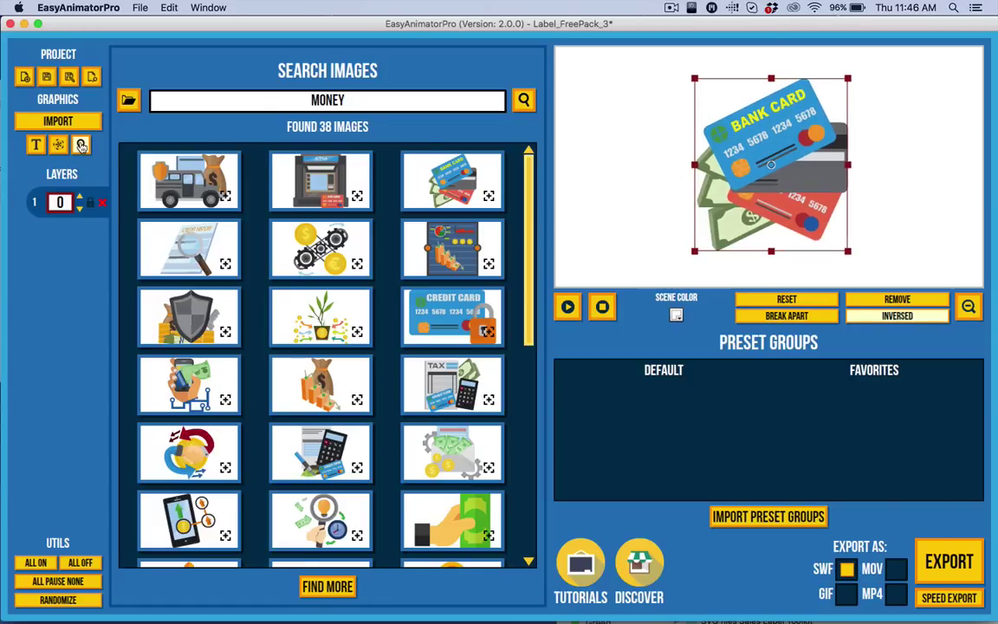
- Break the bank card graphic into four layers, then undo the trial moves of its pieces
left_click(80, 145)
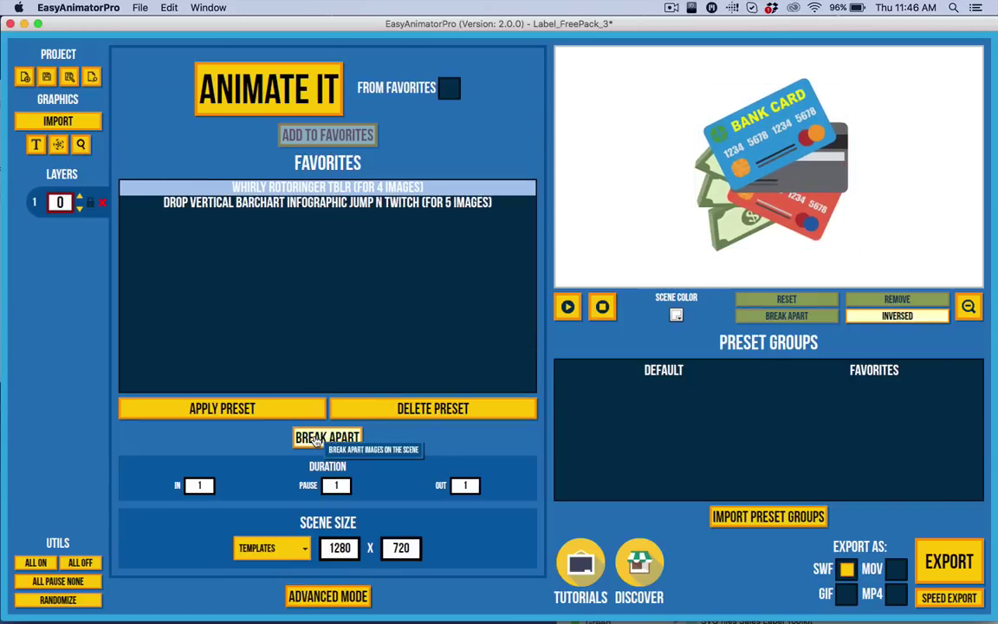
left_click(318, 438)
left_click_drag(722, 243, 648, 216)
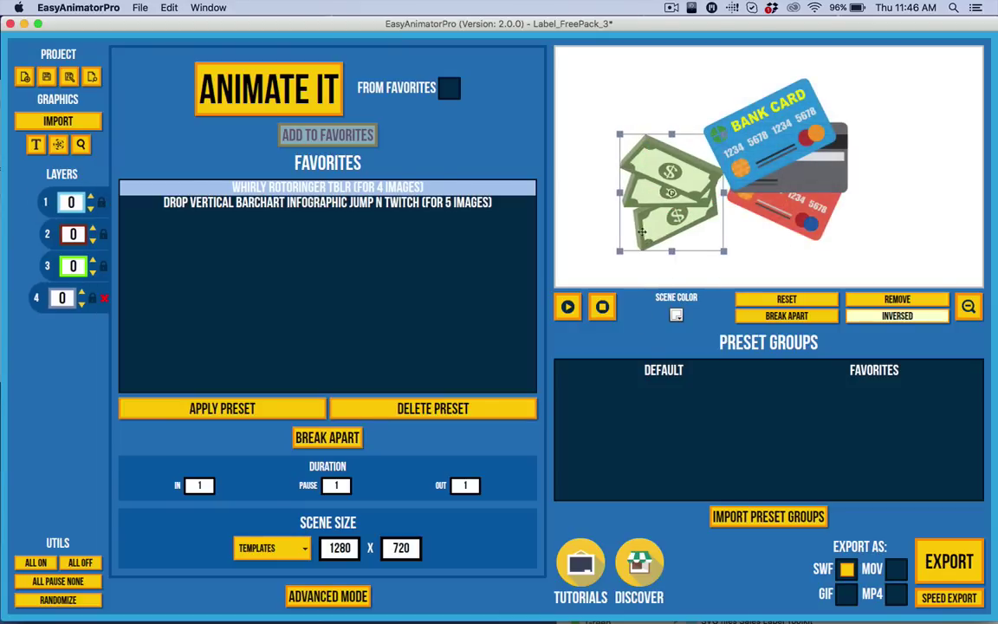
left_click_drag(721, 208, 782, 208)
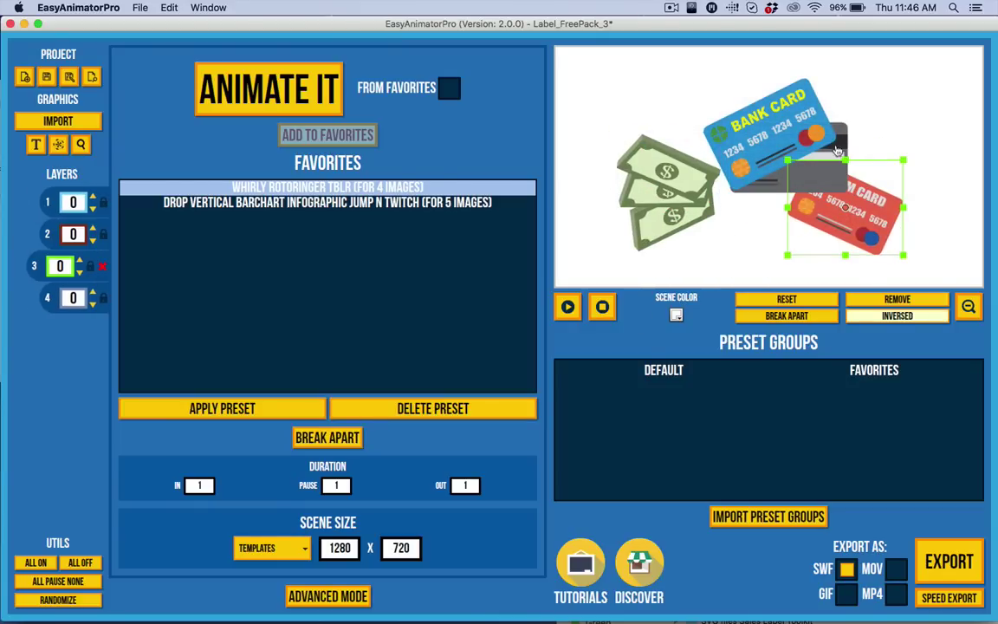
left_click_drag(755, 114, 699, 80)
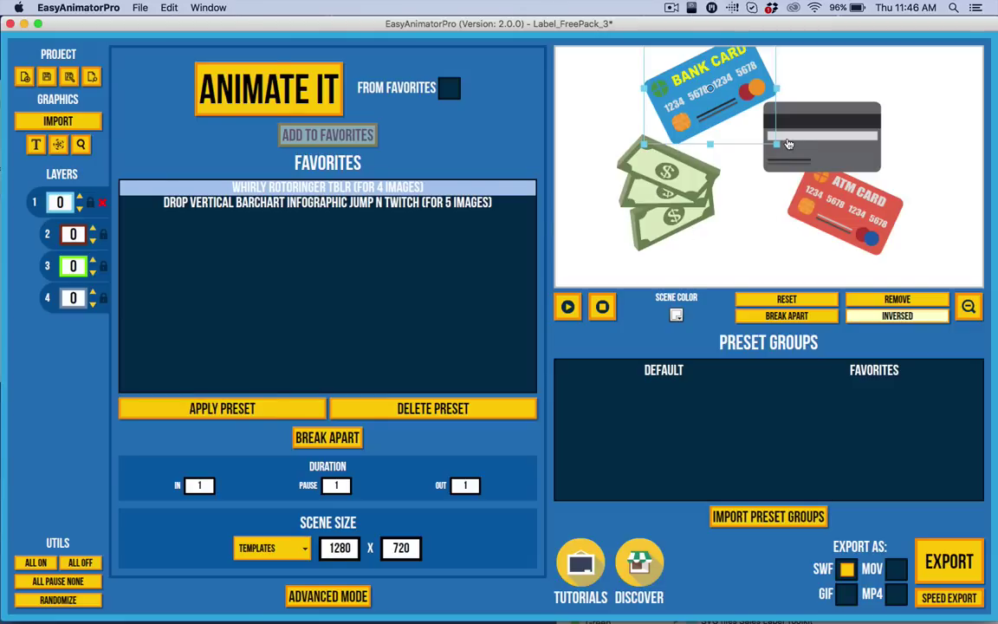
key("super+z")
key("super+z")
key("super+z")
key("super+z")
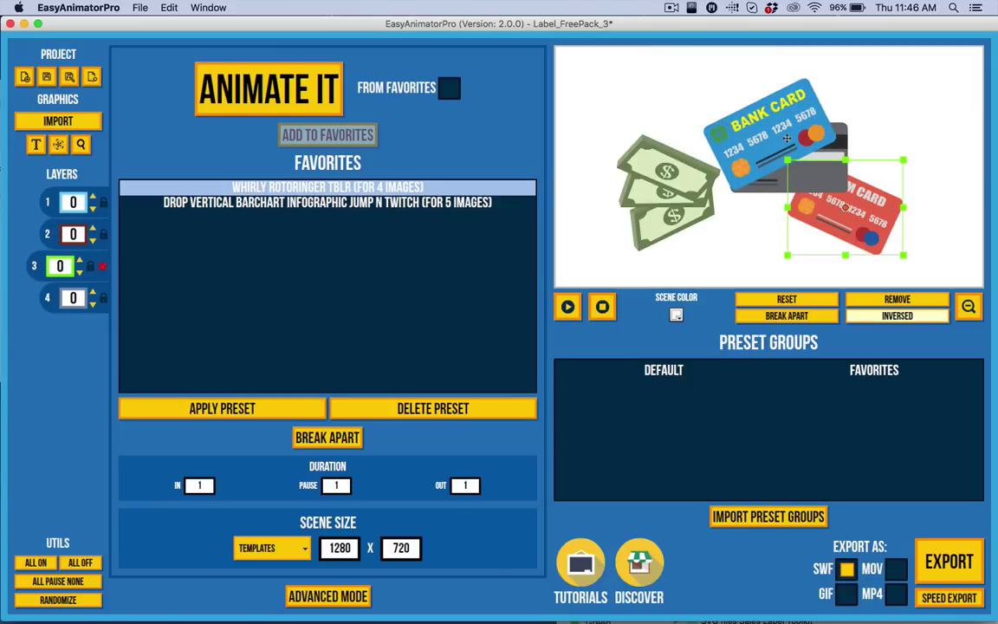
key("super+z")
key("super+z")
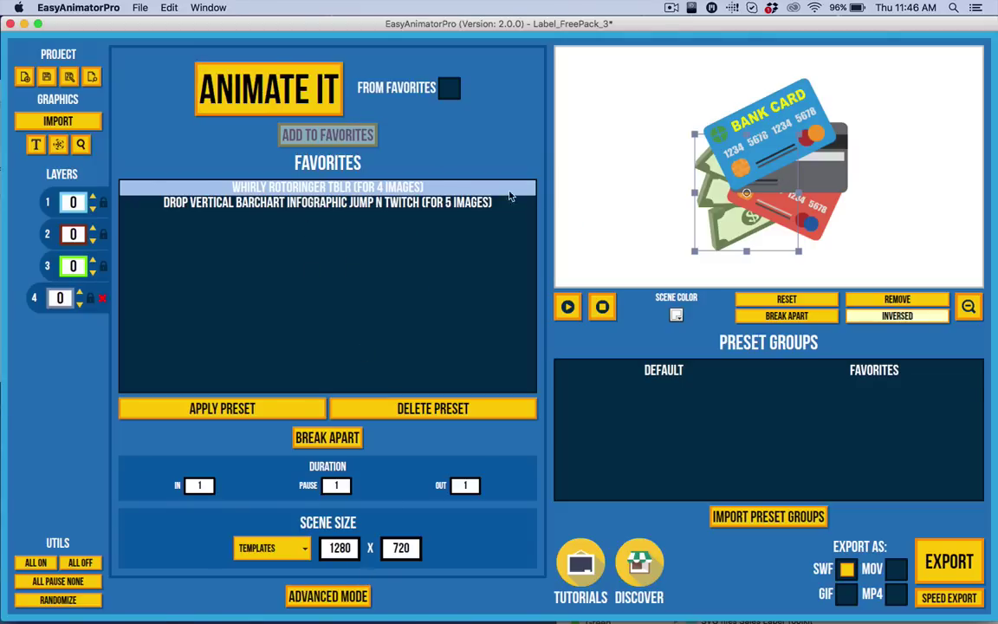
- Generate random animations for the four pieces and save the result as the Elastic Ringer TBLR favorite
left_click(293, 97)
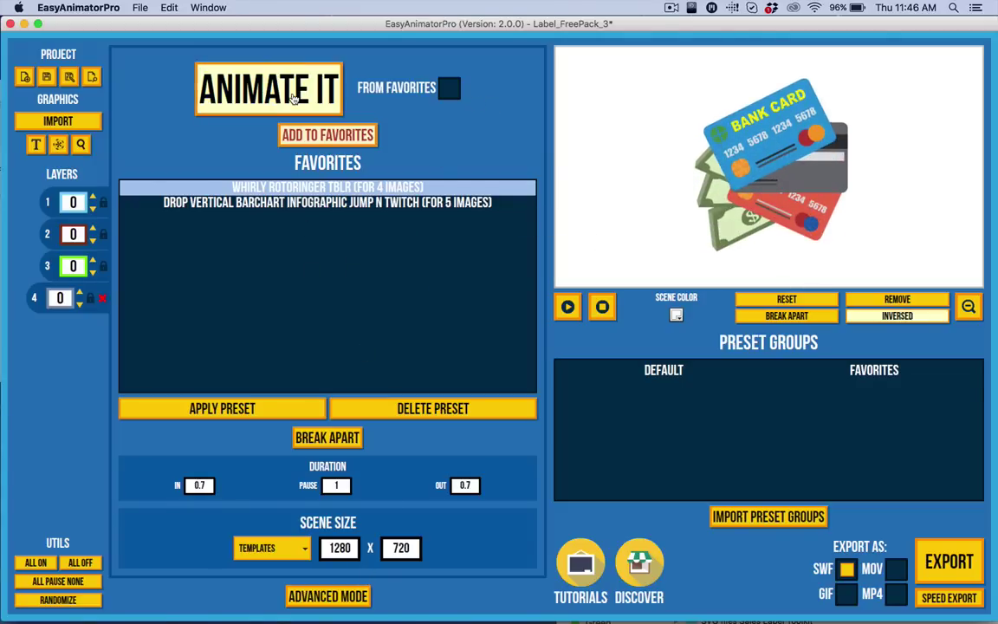
left_click(293, 97)
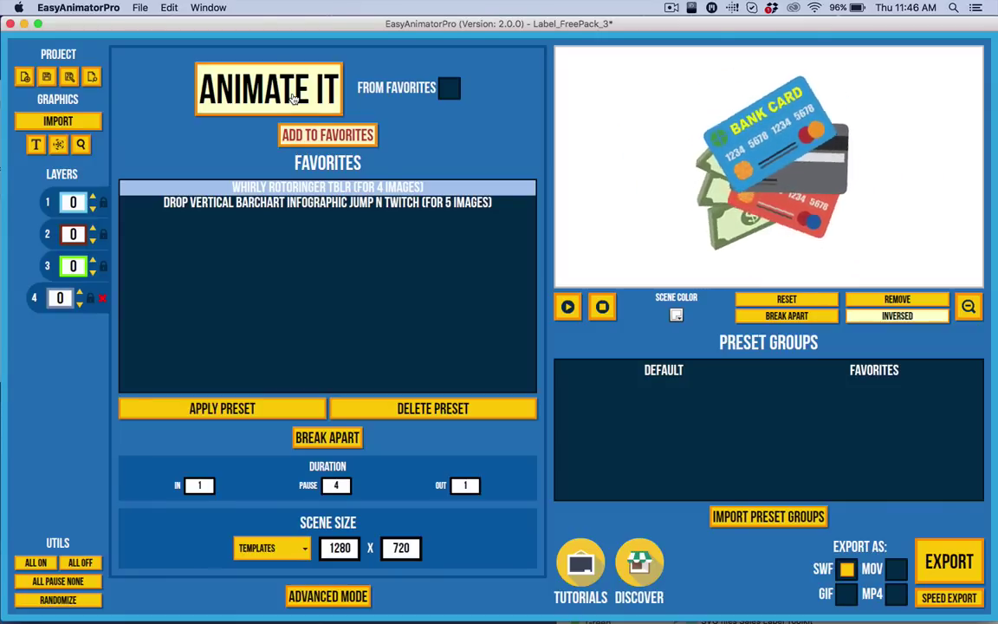
left_click(328, 136)
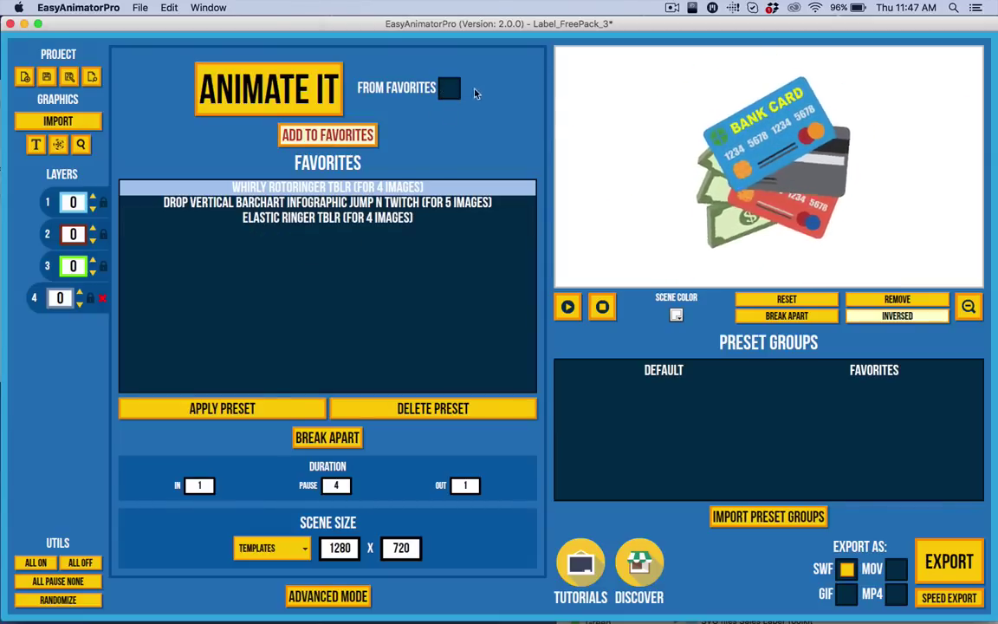
- Limit animations to favorites and delete the Drop Vertical Barchart preset
left_click(449, 87)
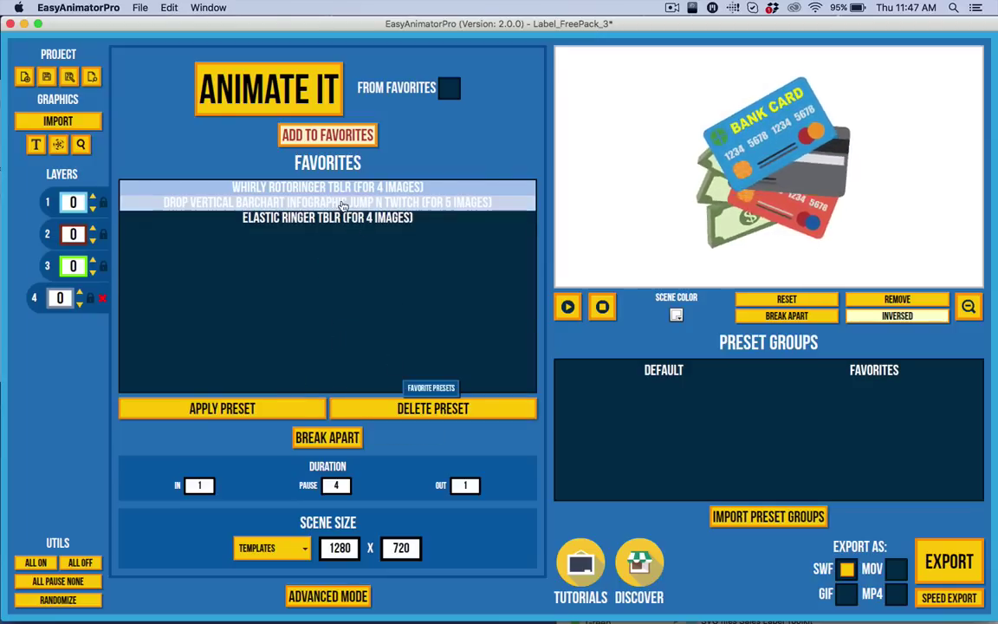
left_click(259, 204)
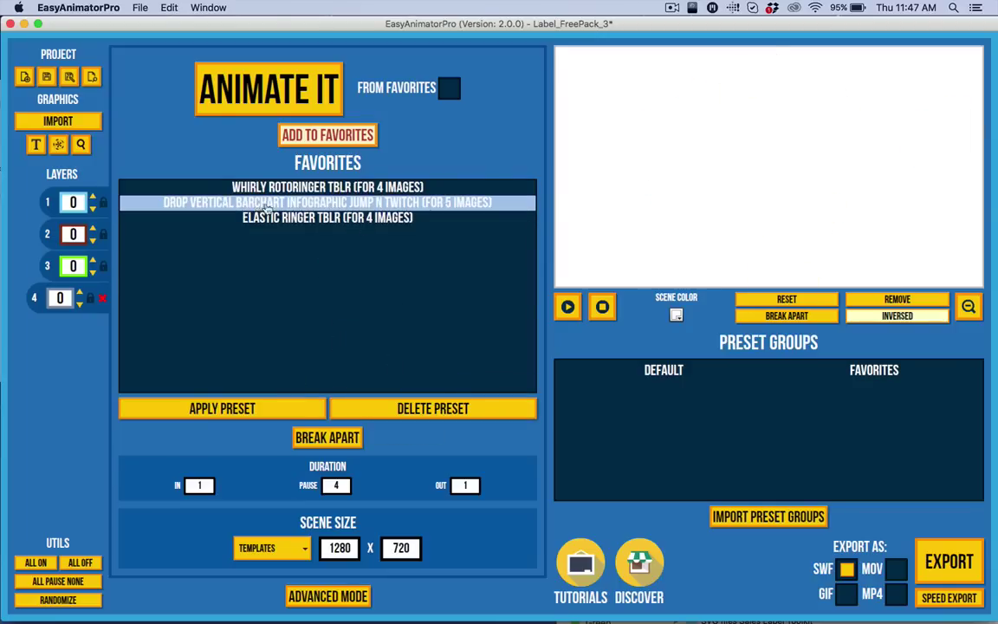
left_click(437, 409)
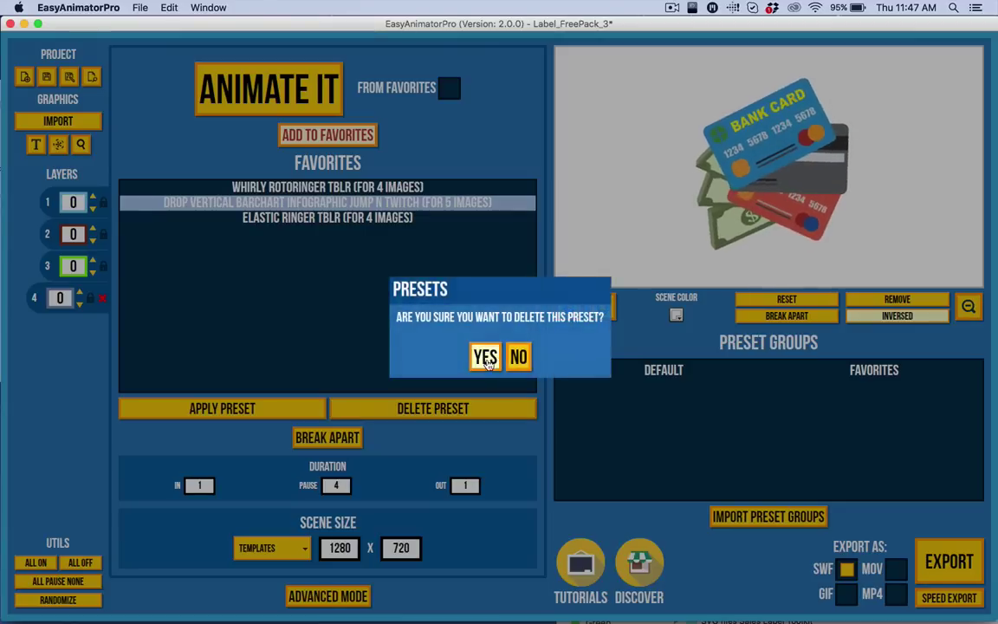
left_click(485, 358)
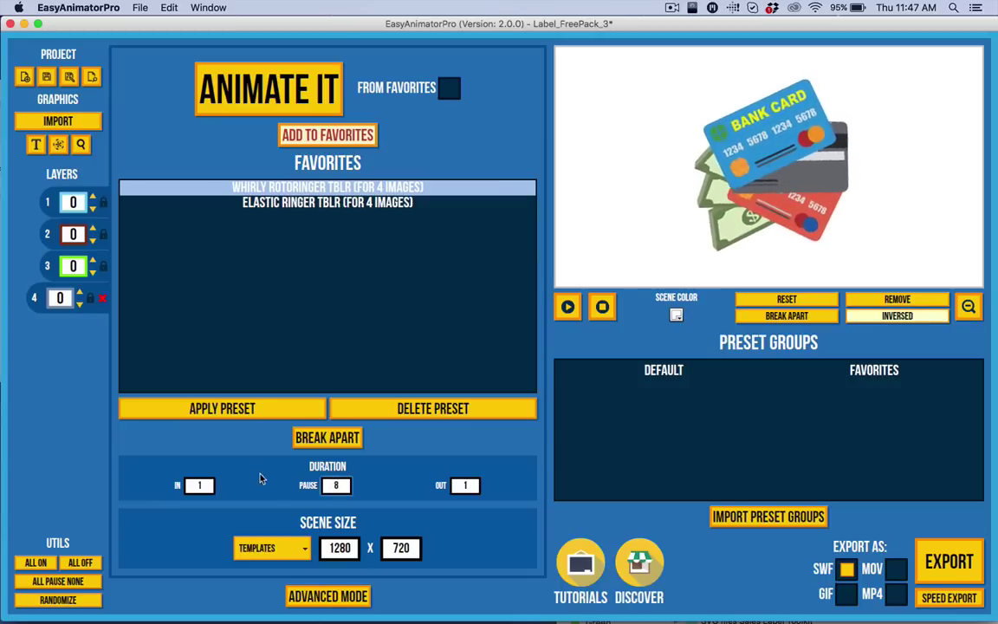
- Set the durations to 1.5 in and 8 pause, keeping the out duration at 1
left_click(199, 485)
type(".5")
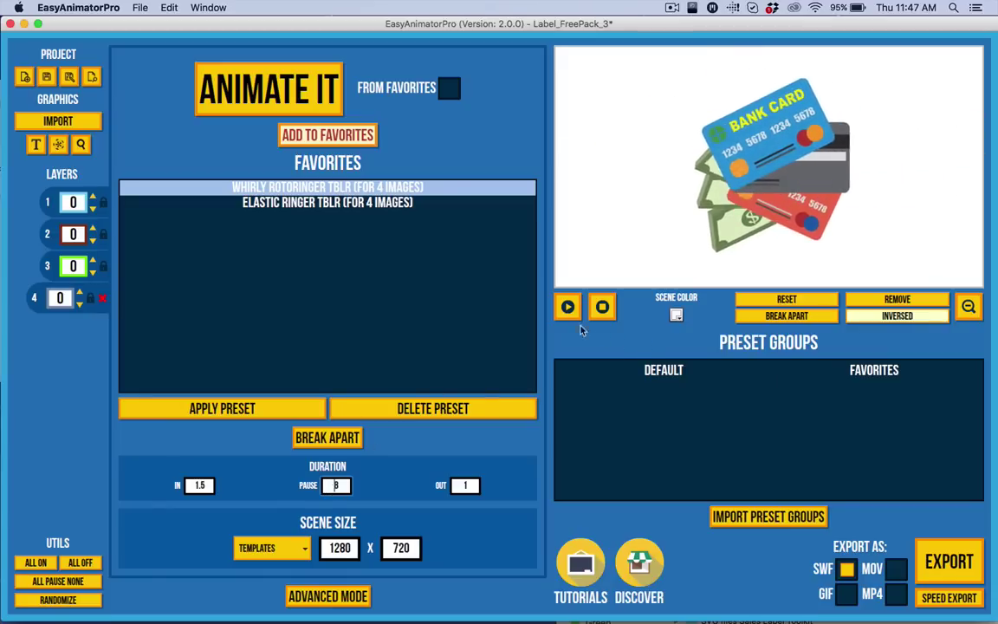
key("Tab")
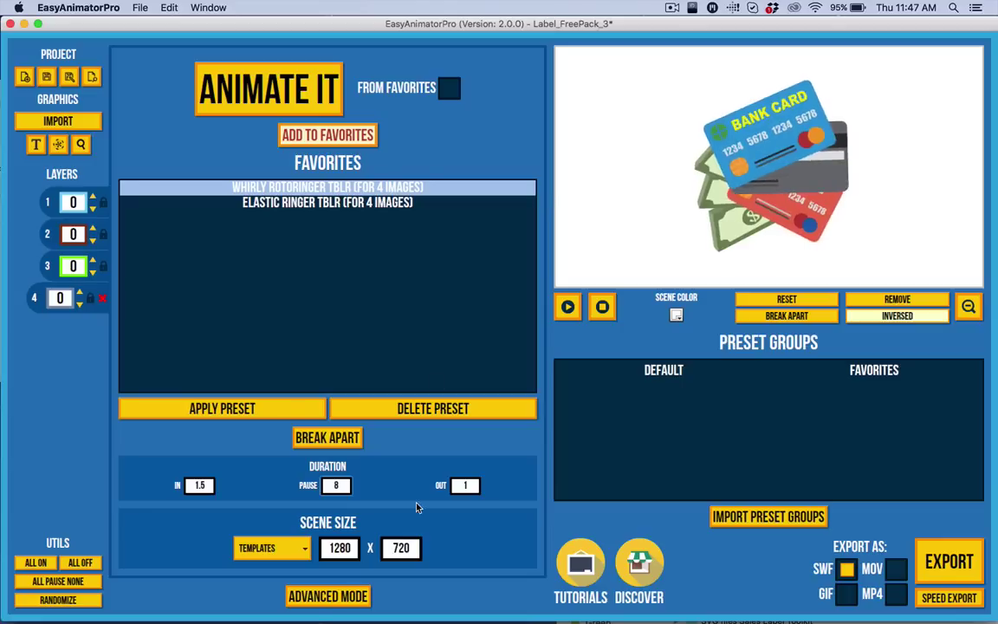
- Stop the preview and delete the bank card graphic from the stage, confirming the removal
left_click(321, 596)
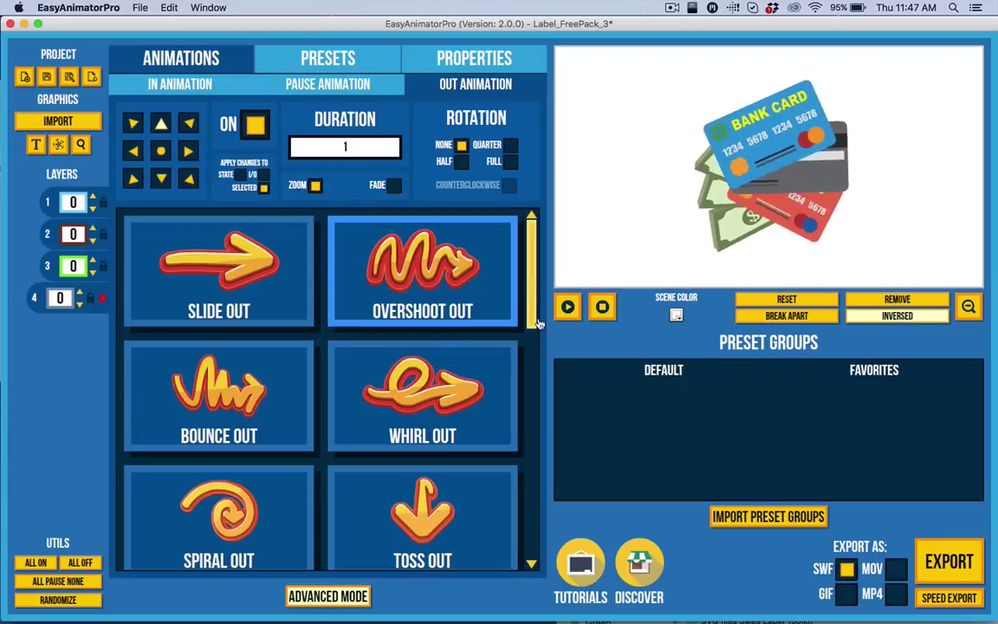
scroll(537, 322, "down", 5)
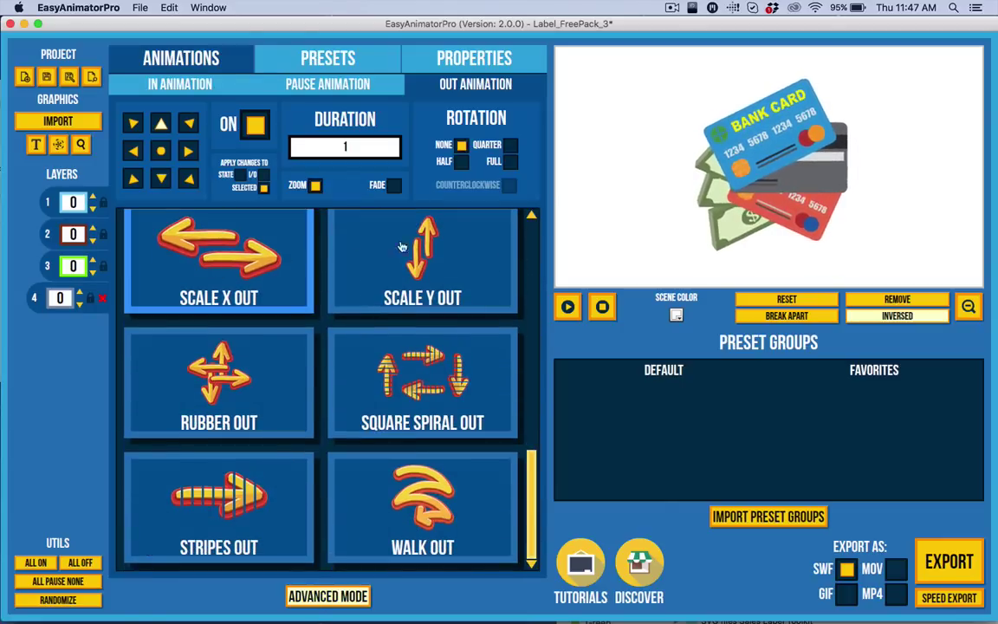
left_click(602, 308)
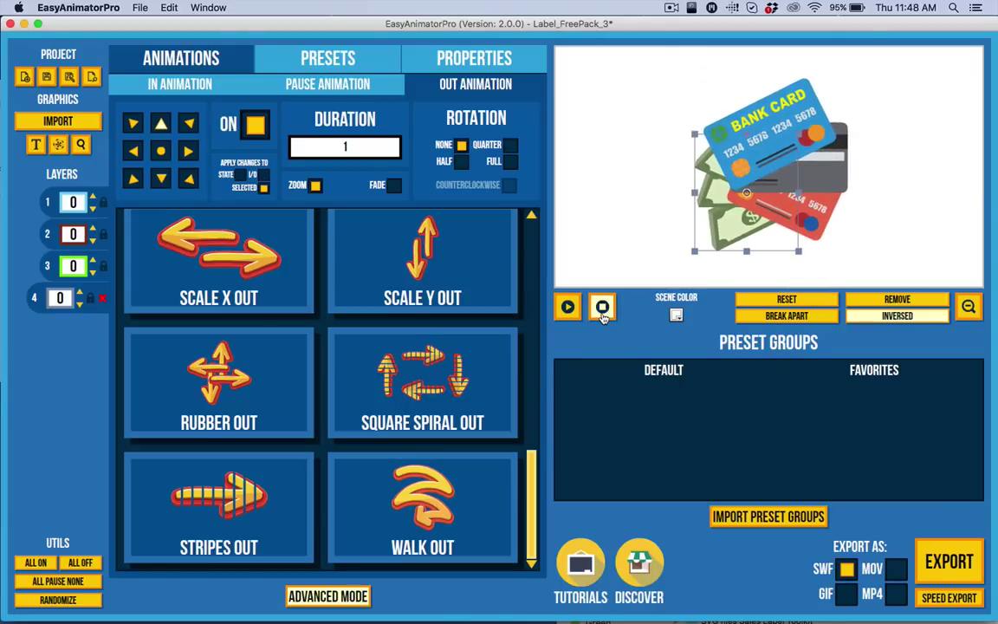
left_click_drag(584, 67, 809, 238)
key("Delete")
left_click(487, 358)
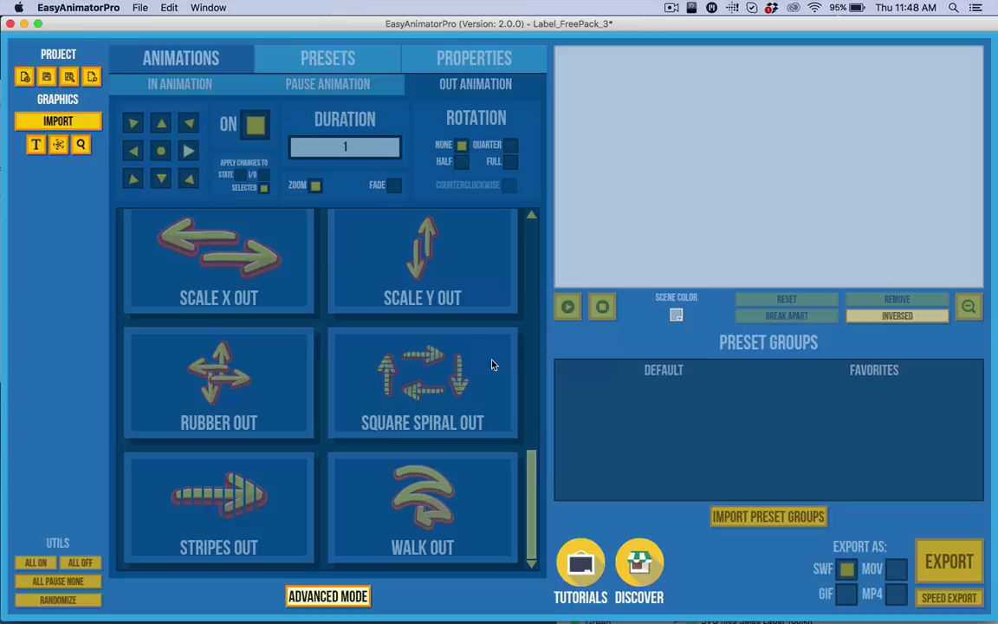
- Search the image library for AUTO and place the blue car on the stage as layer 1
left_click(80, 145)
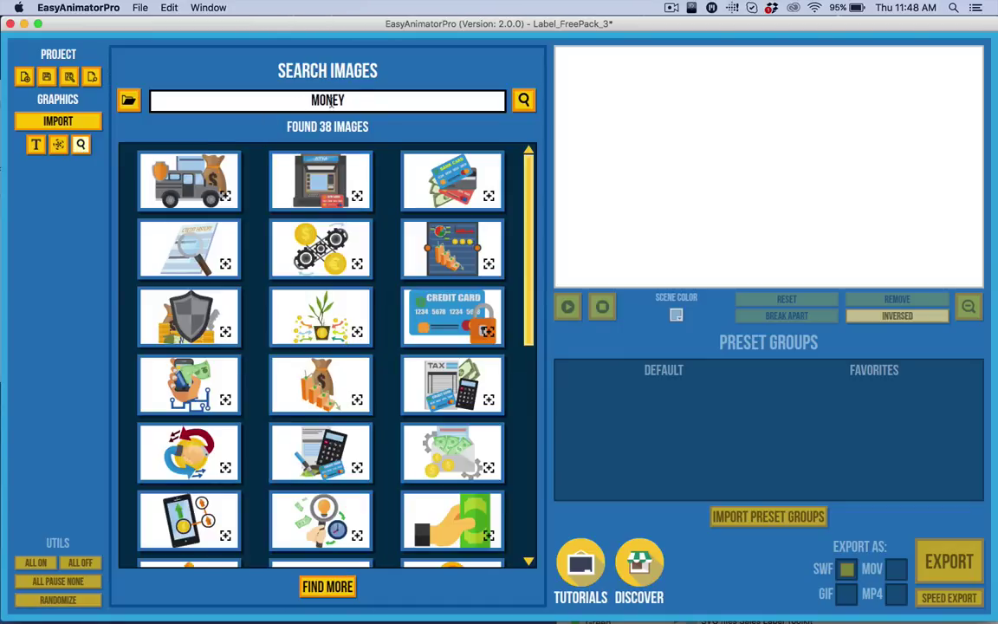
type("AUTO")
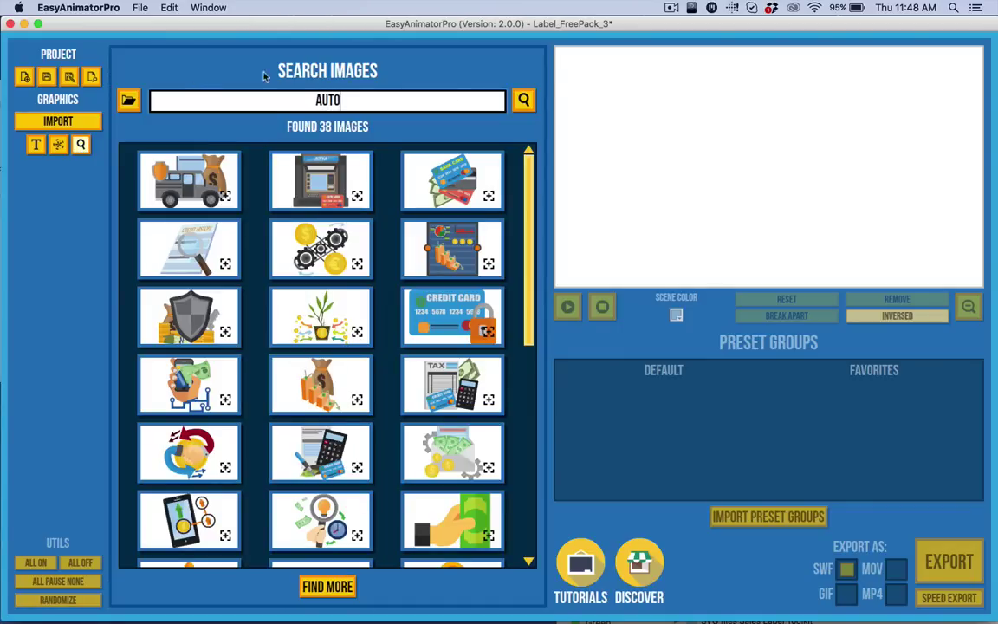
left_click(524, 100)
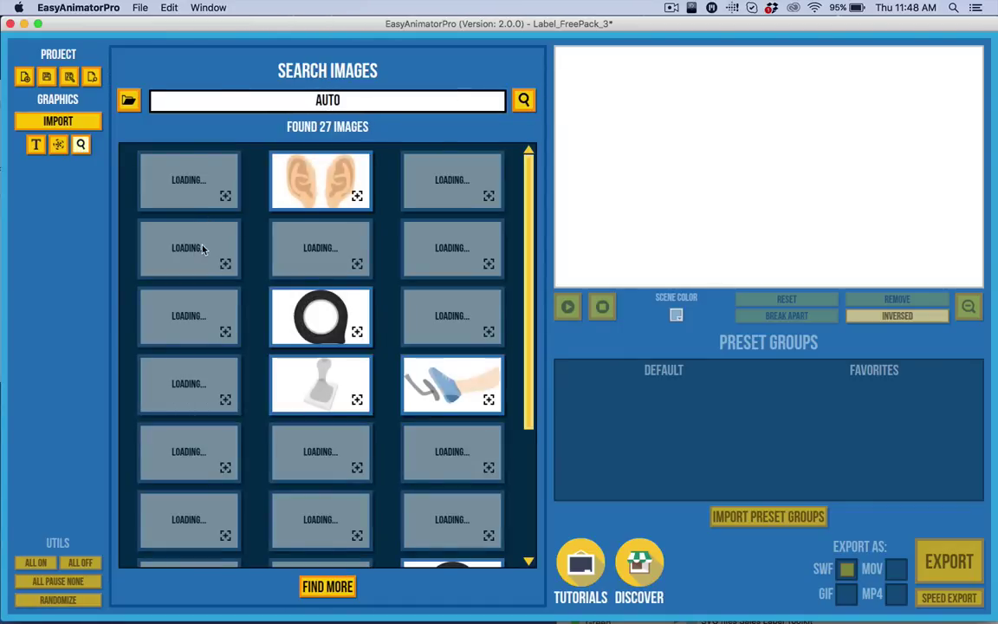
left_click(189, 180)
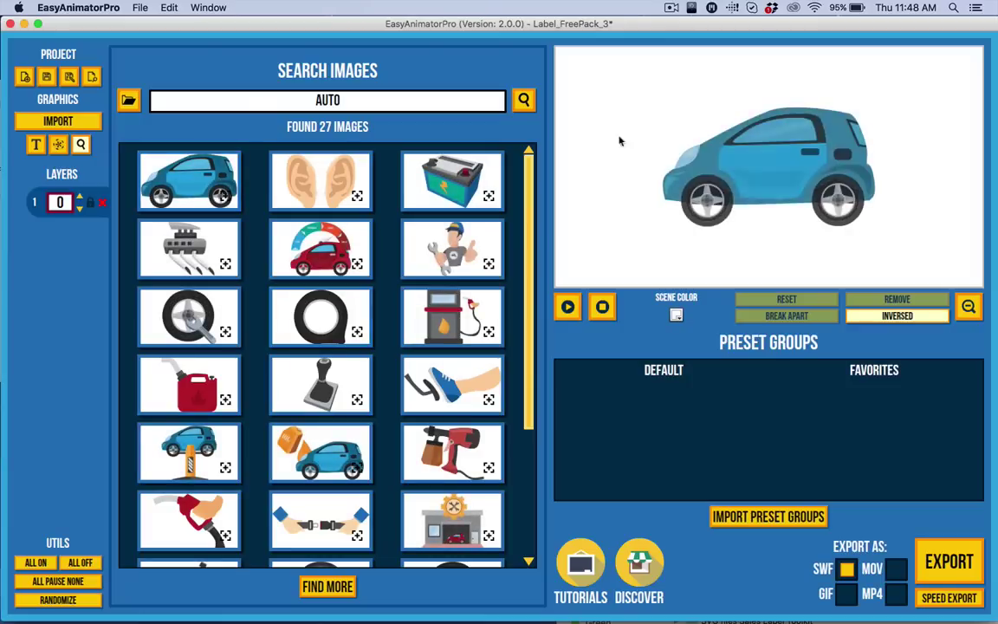
left_click(775, 175)
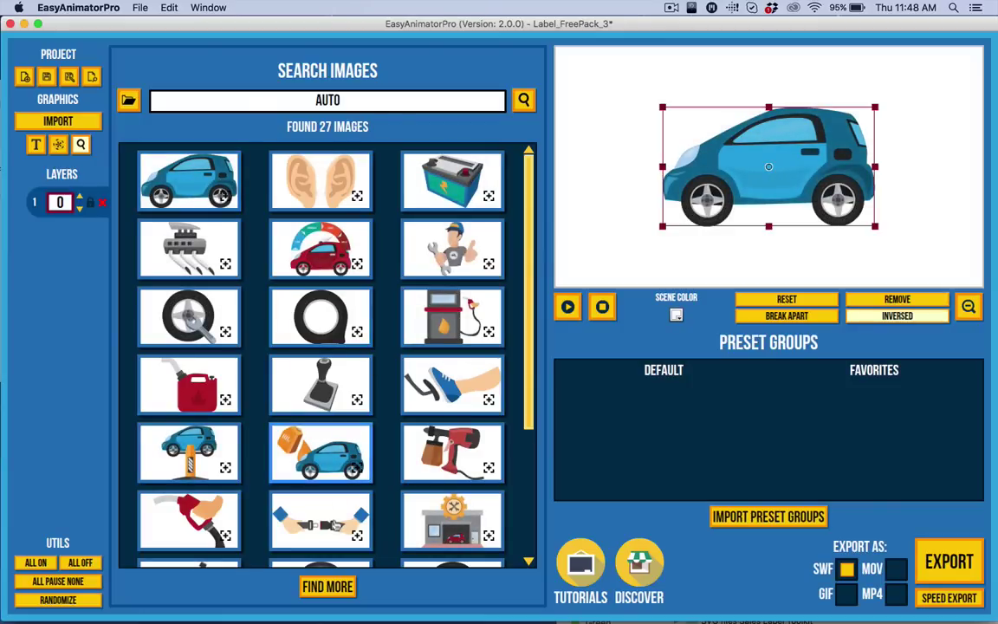
- Flip the blue car horizontally and scale it down to 337.25 × 188.86
left_click(80, 145)
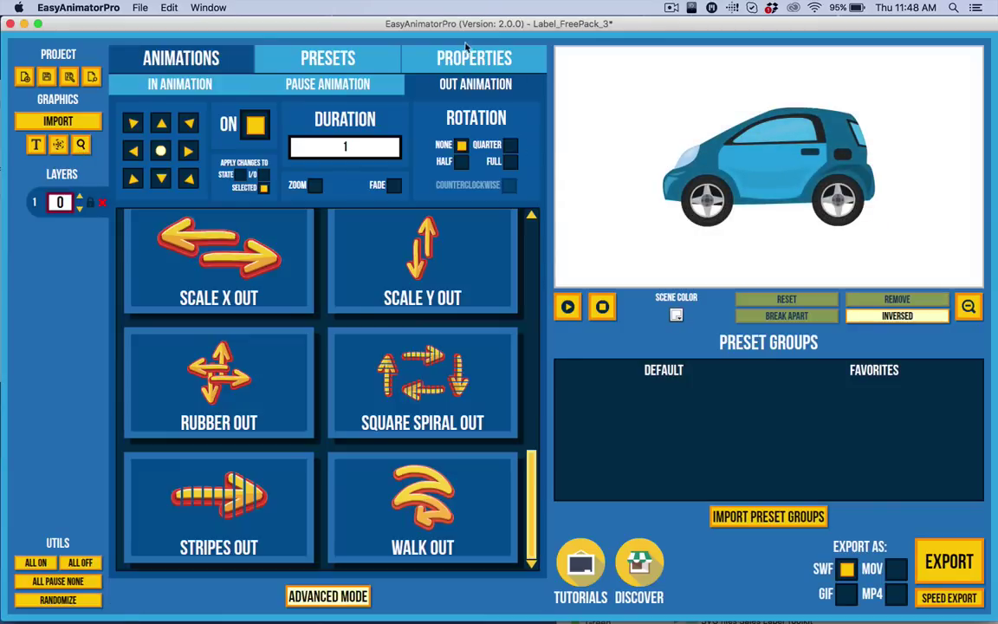
left_click(415, 59)
left_click(682, 176)
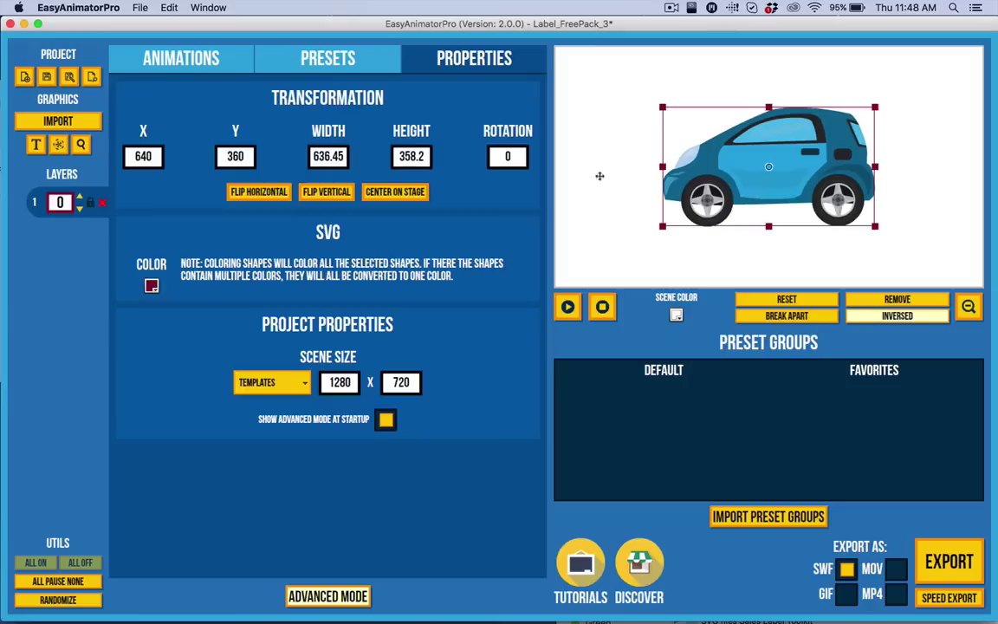
left_click(242, 189)
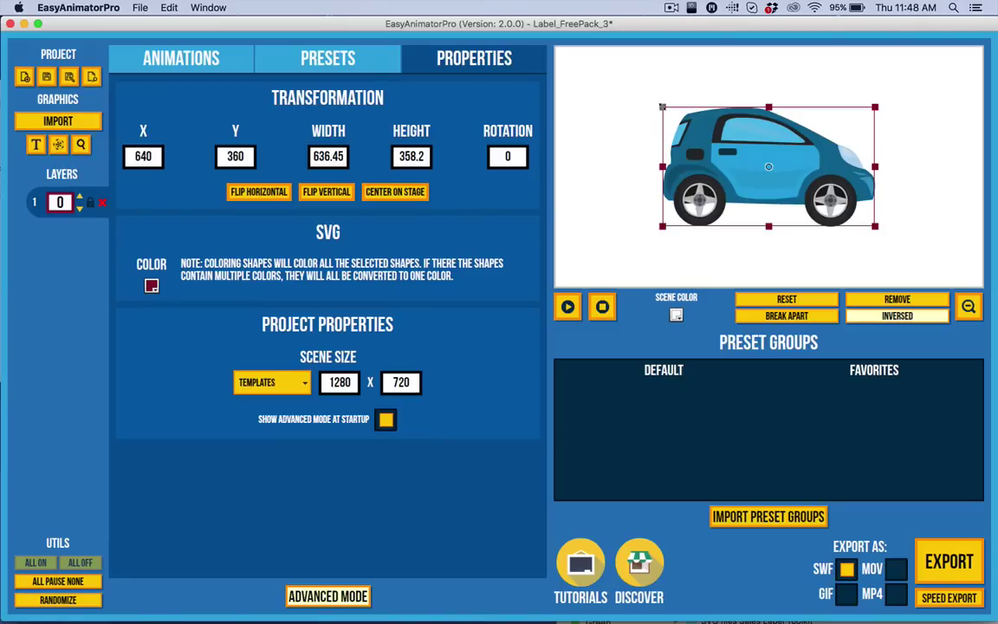
left_click_drag(596, 96, 647, 167)
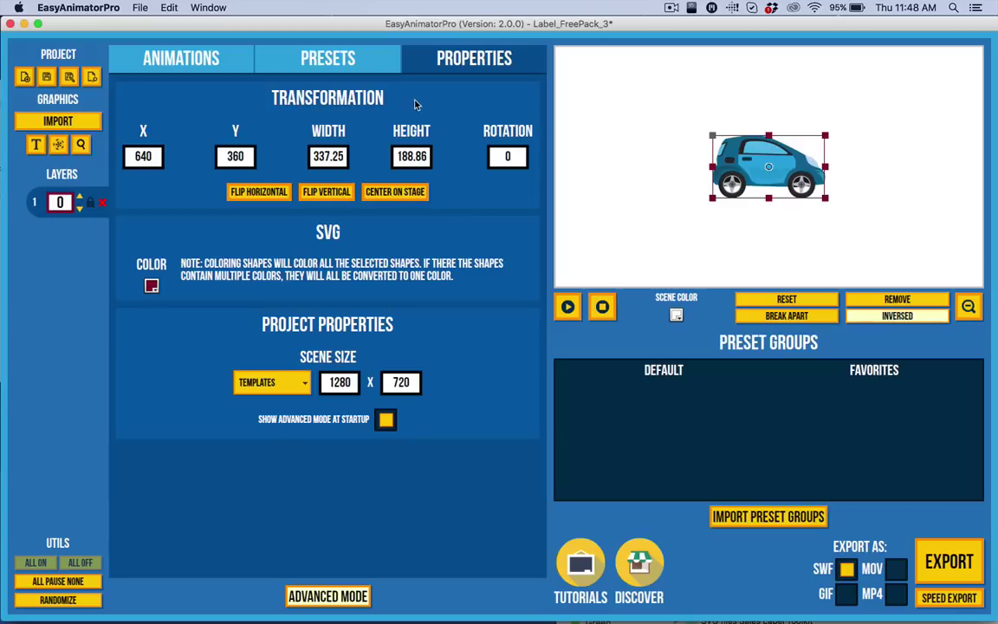
left_click(186, 56)
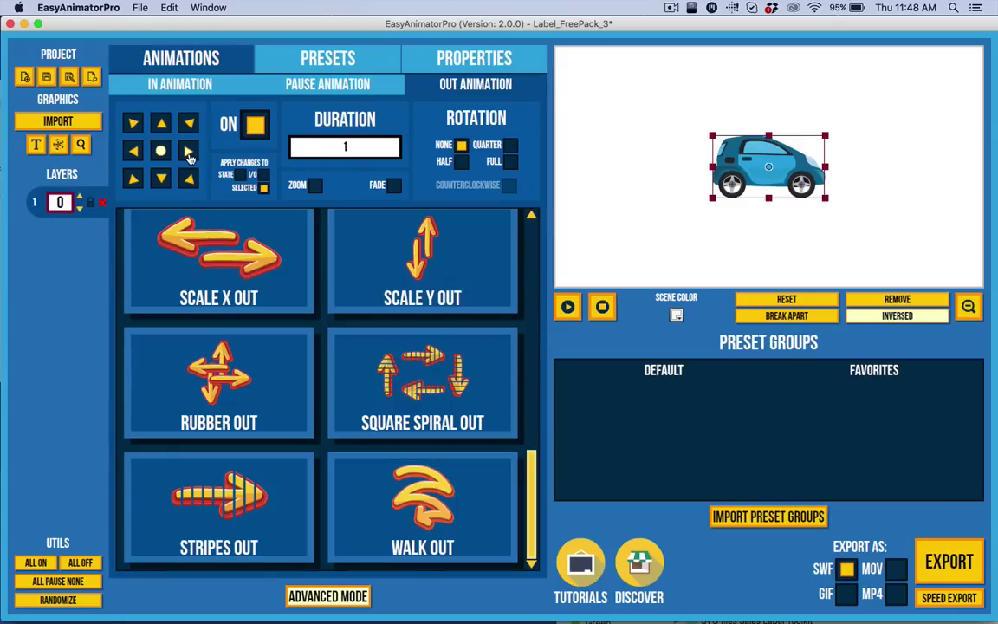
- Give the car a Walk In entrance from the left and turn its pause animation off
left_click(165, 85)
left_click(132, 150)
left_click(422, 502)
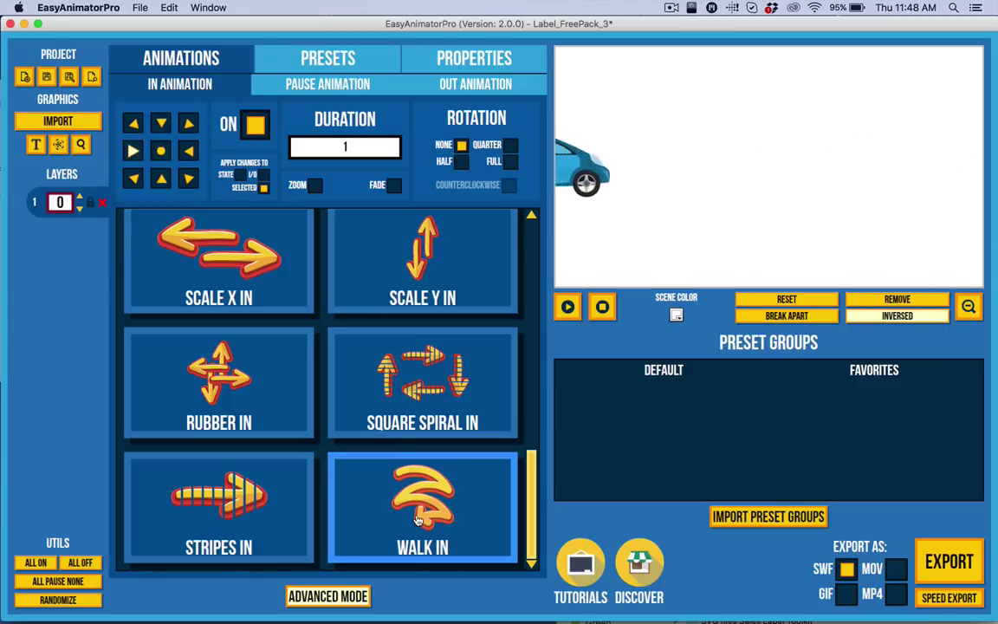
left_click(300, 85)
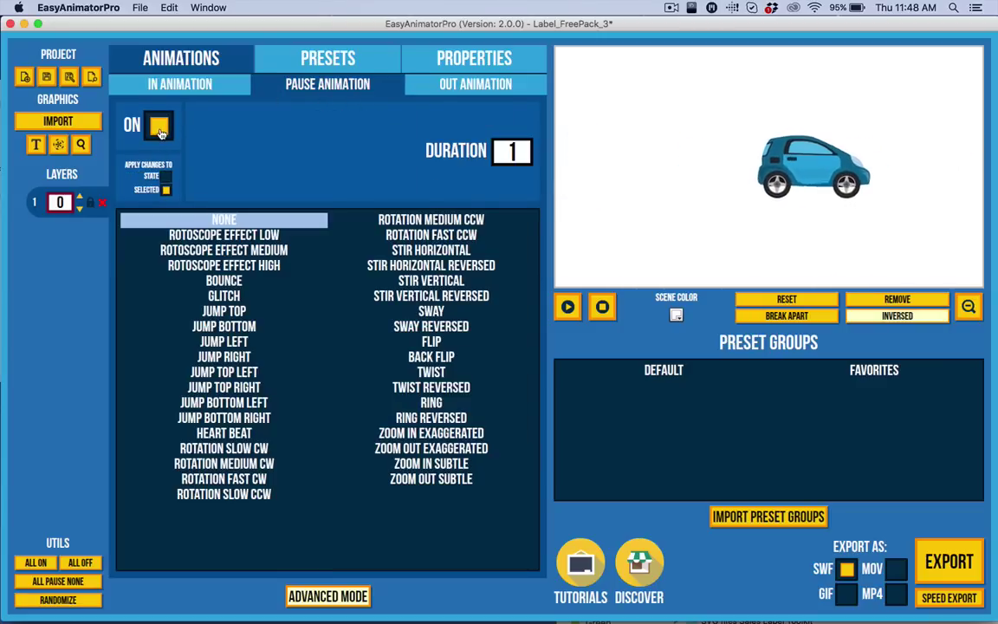
left_click(603, 308)
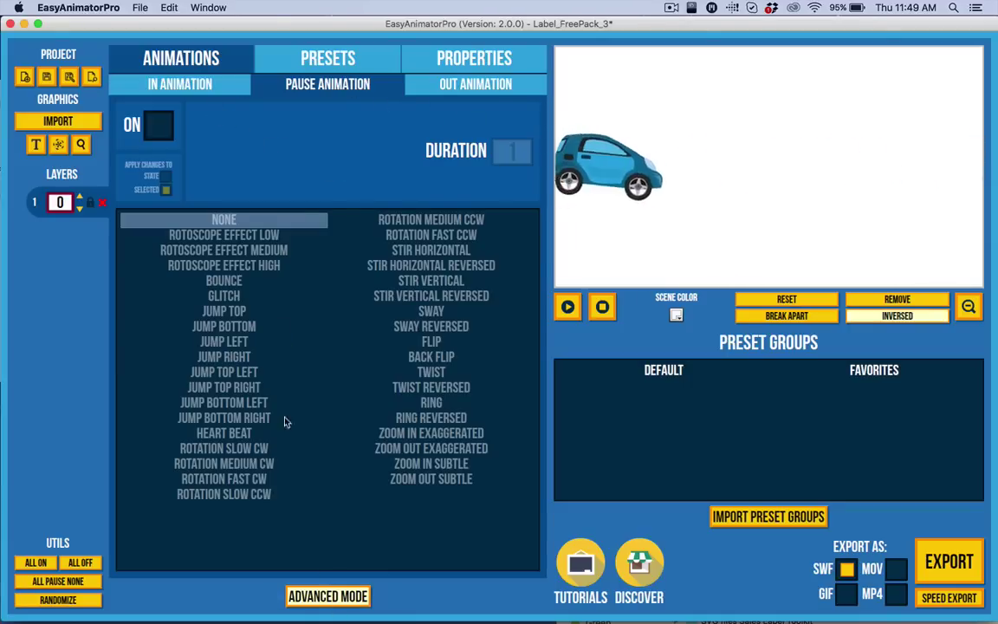
- Stop the preview and select the car, centered at X 640, Y 360
left_click(474, 58)
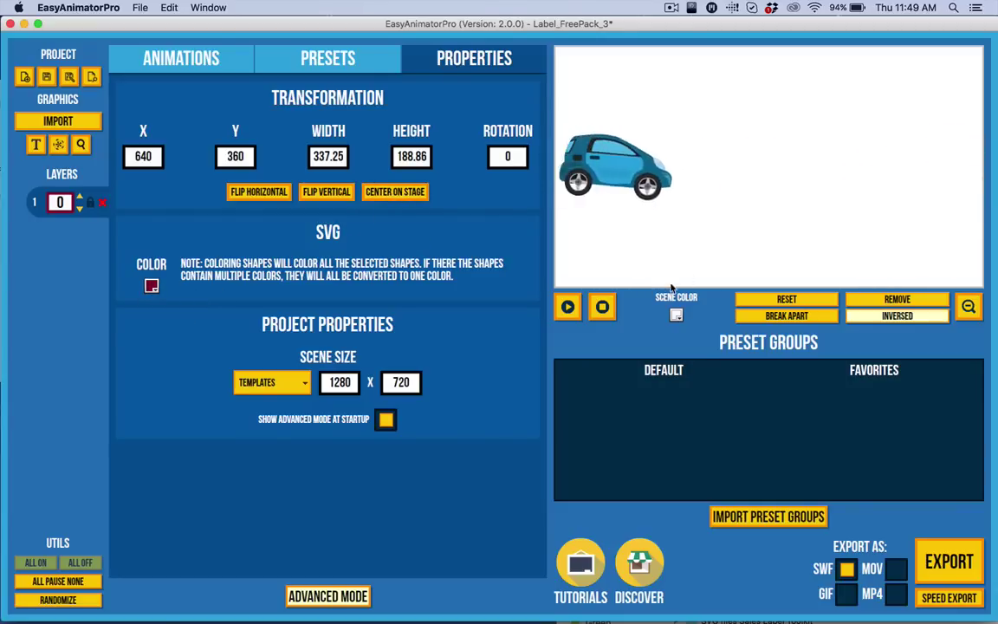
left_click(602, 307)
left_click_drag(776, 203, 523, 30)
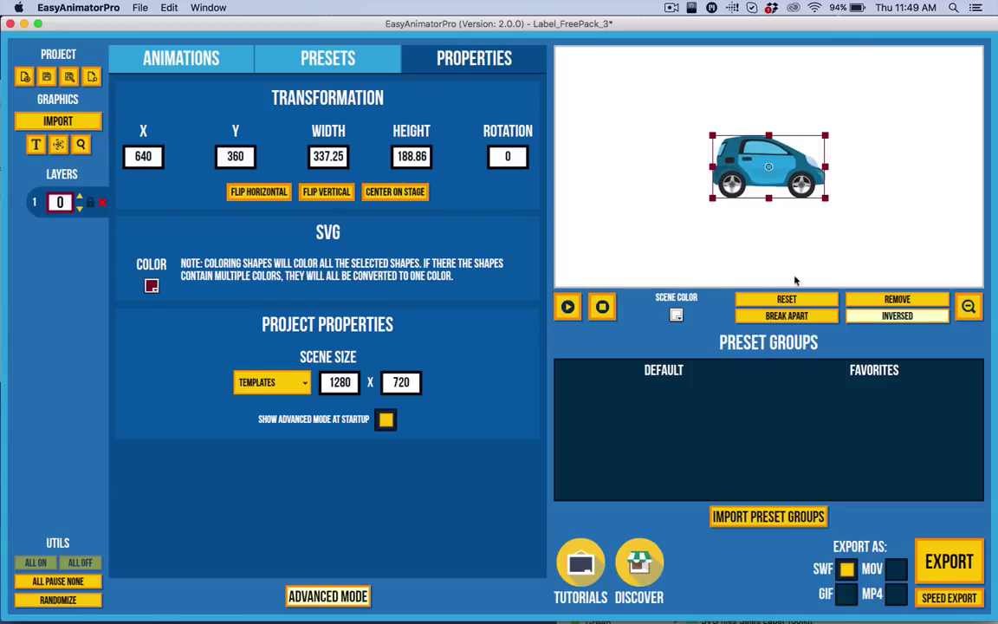
- Delete the car and import the V10 LowerThirds SVG from the BLUE_YELLOW folder
left_click(899, 299)
left_click(469, 353)
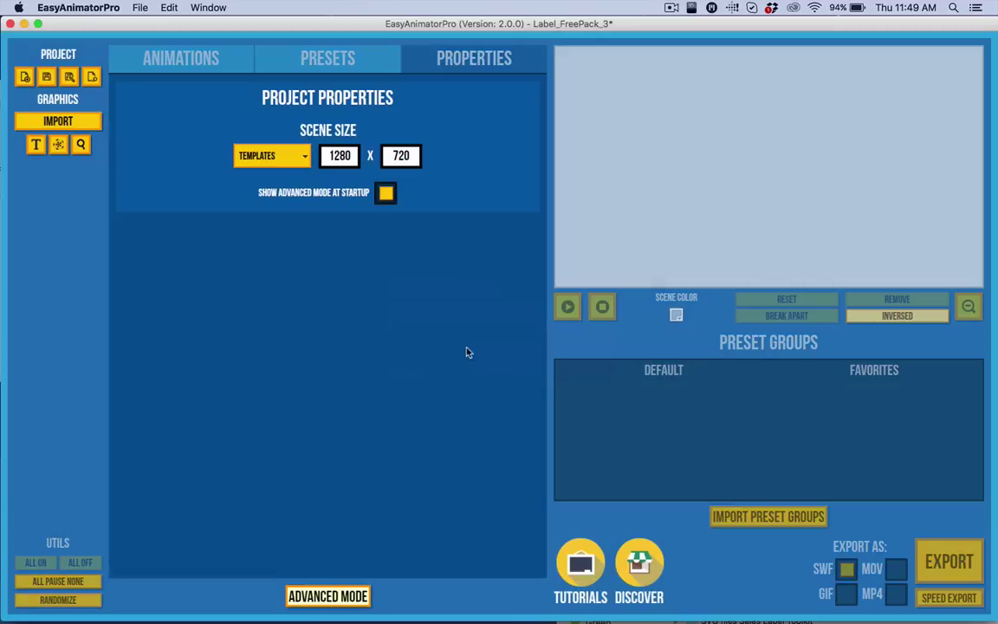
left_click(85, 122)
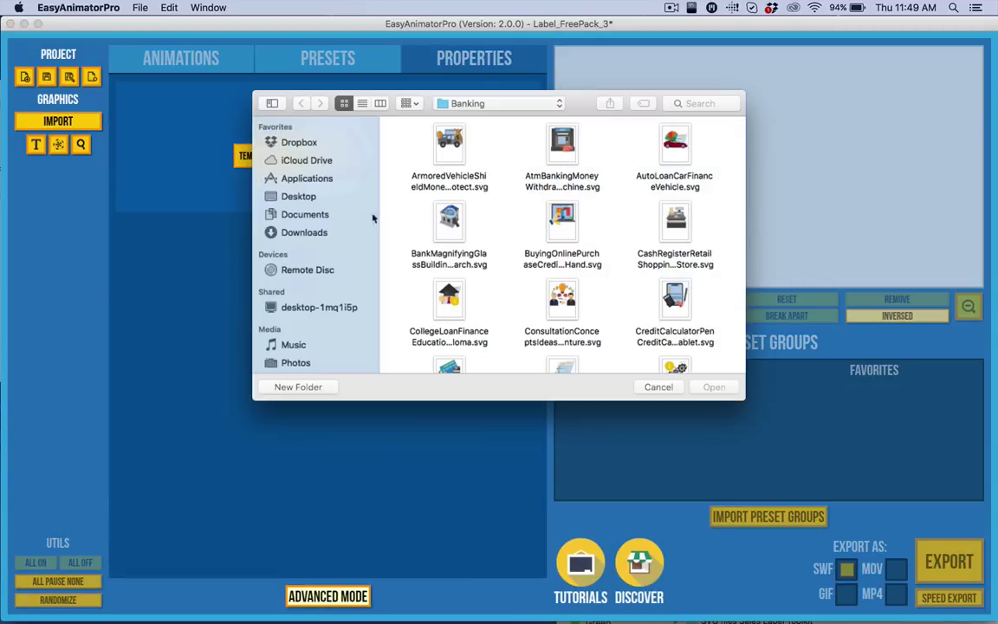
left_click(456, 108)
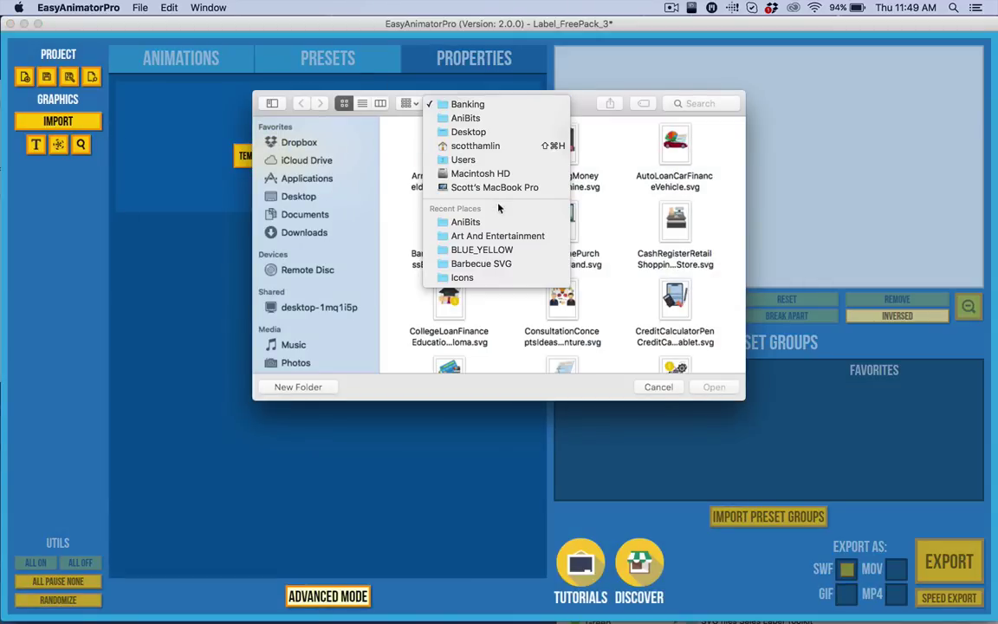
left_click(514, 248)
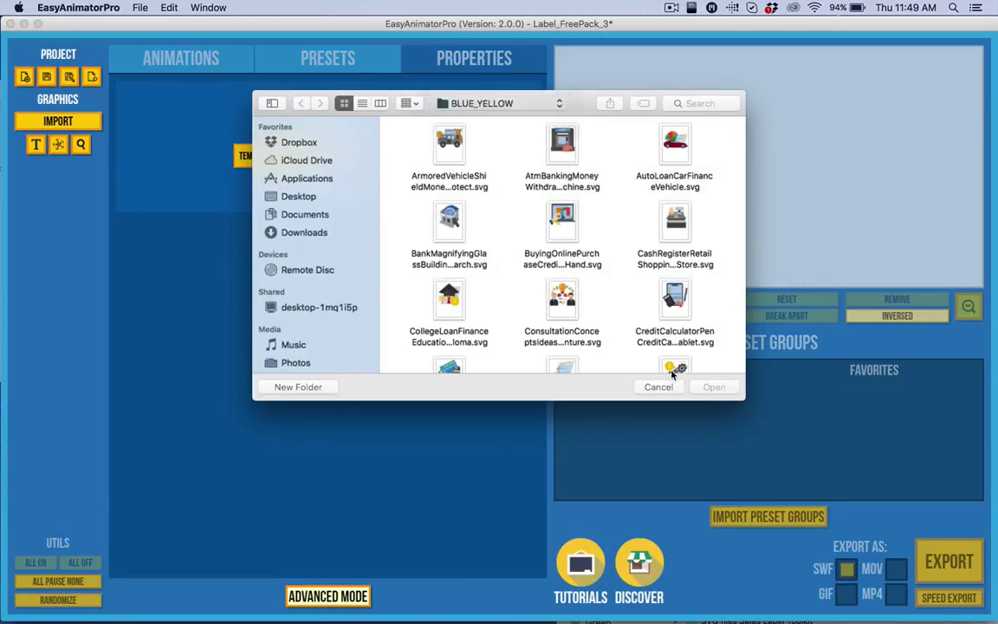
left_click(449, 195)
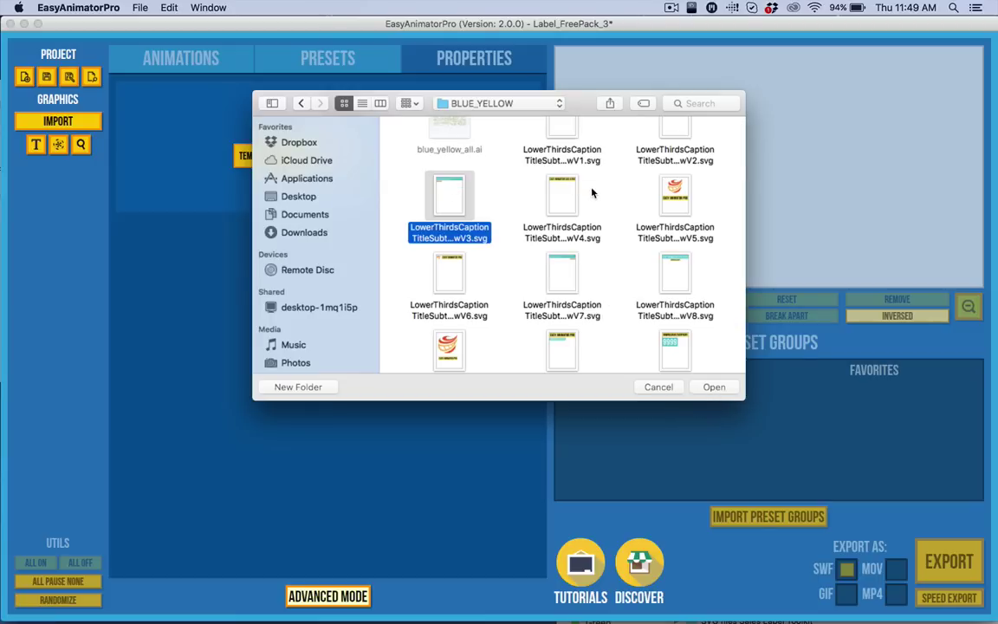
scroll(532, 168, "up", 1)
left_click(565, 156)
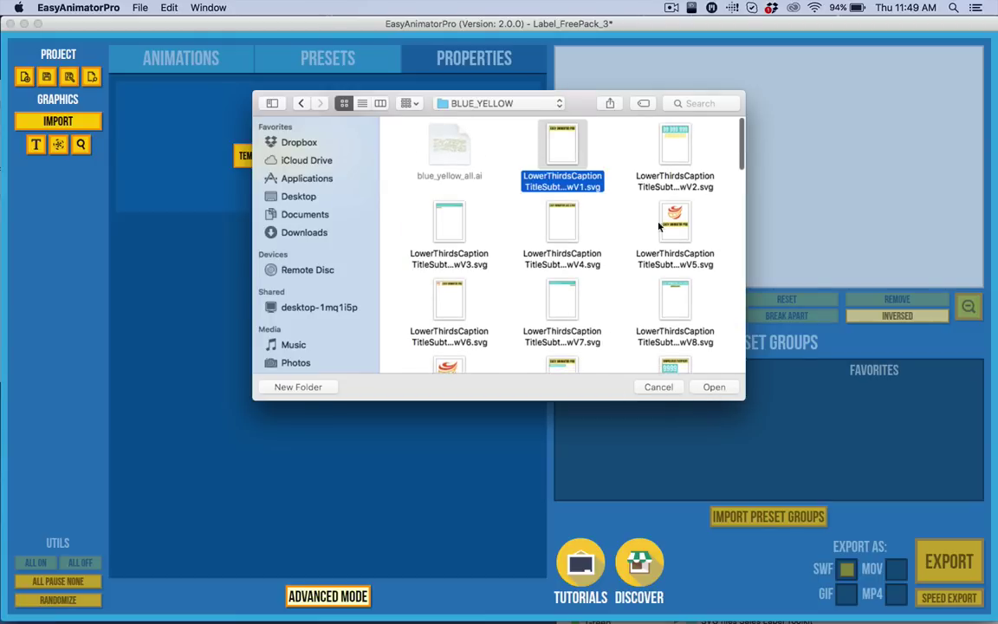
scroll(606, 251, "down", 5)
left_click(569, 249)
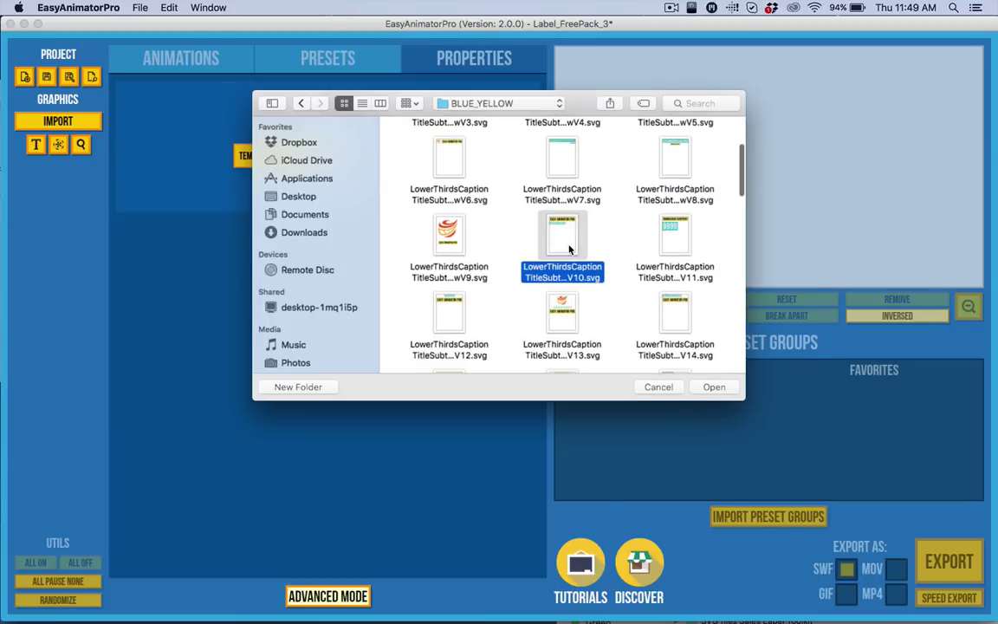
left_click(709, 386)
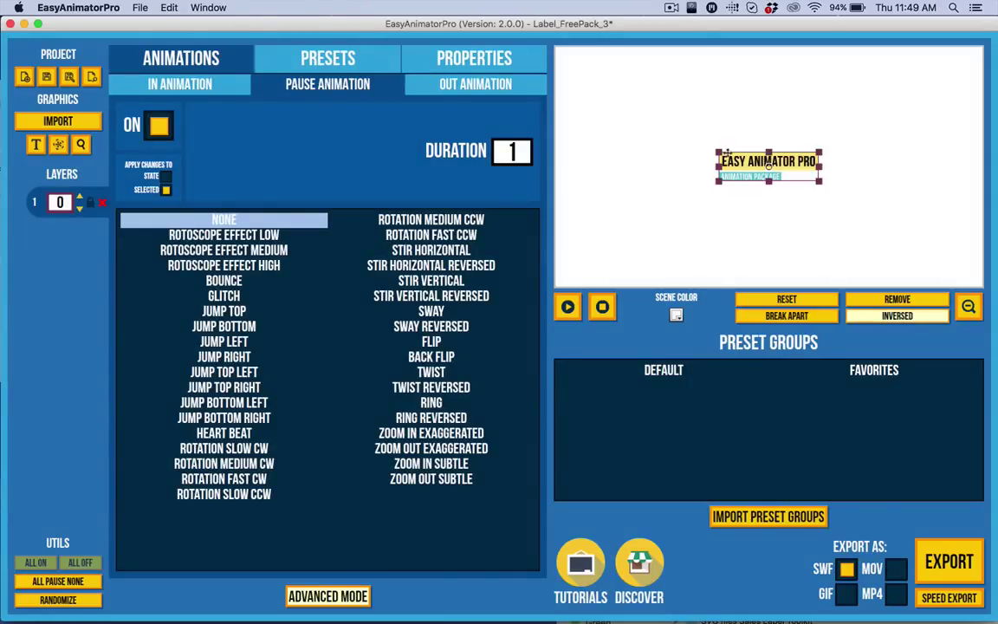
- Enlarge the EASY ANIMATOR PRO graphic, break it into four layers, and select its title text
left_click_drag(718, 153, 645, 123)
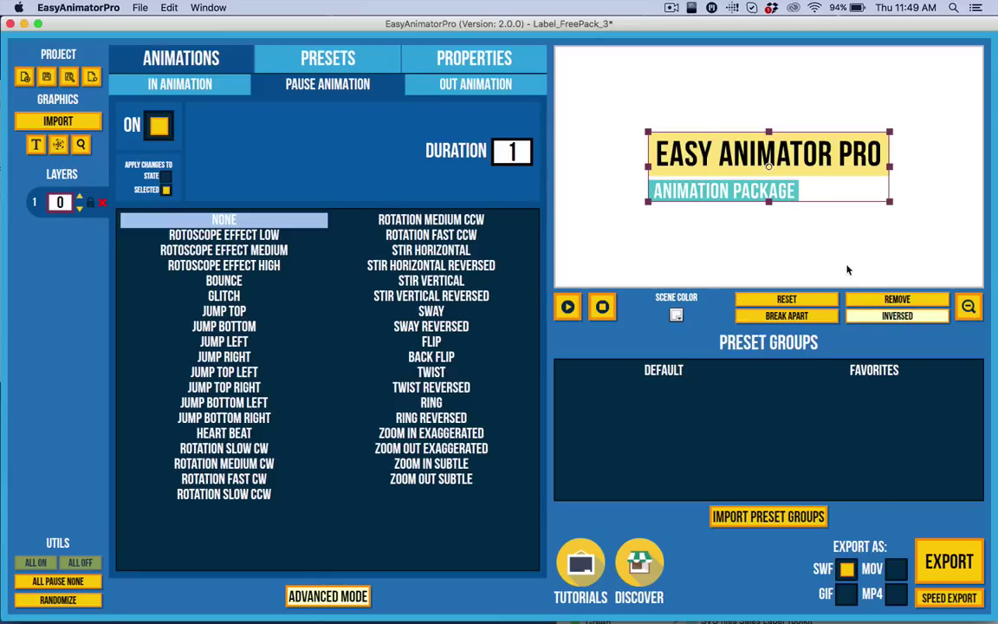
left_click(787, 316)
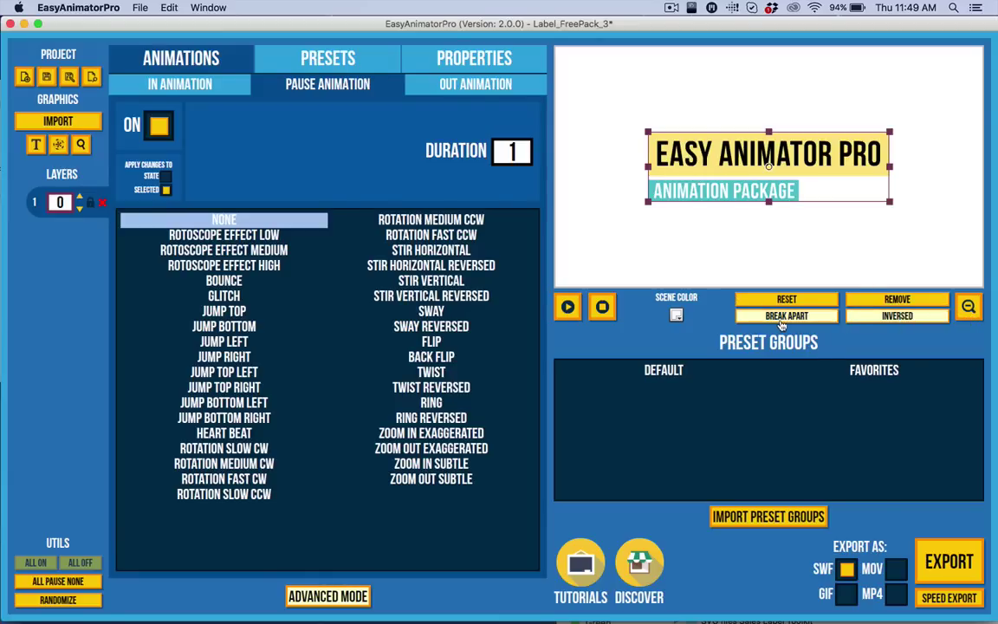
left_click(668, 168)
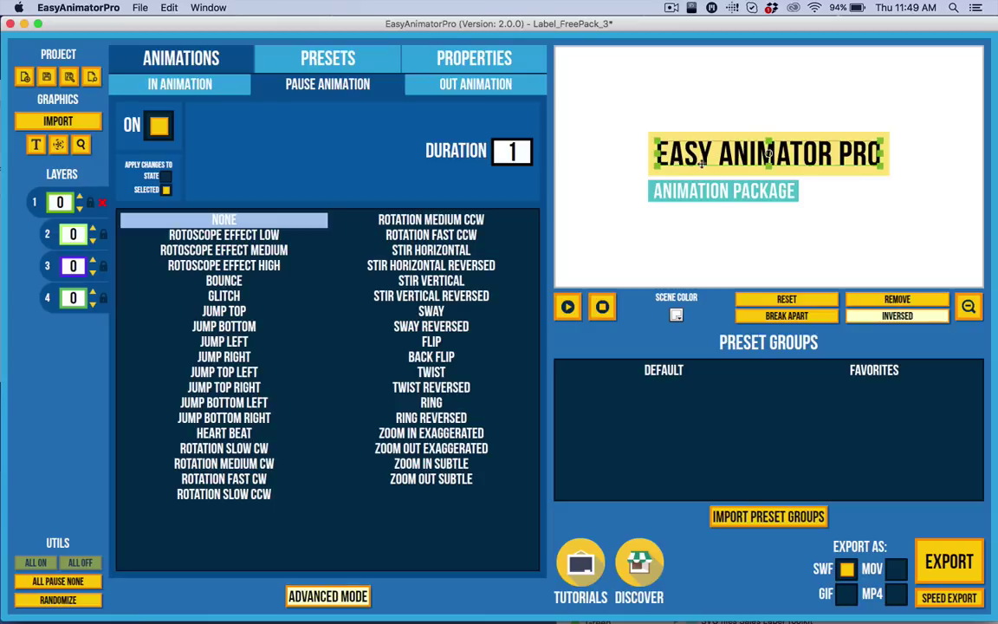
left_click(646, 142)
left_click(651, 141)
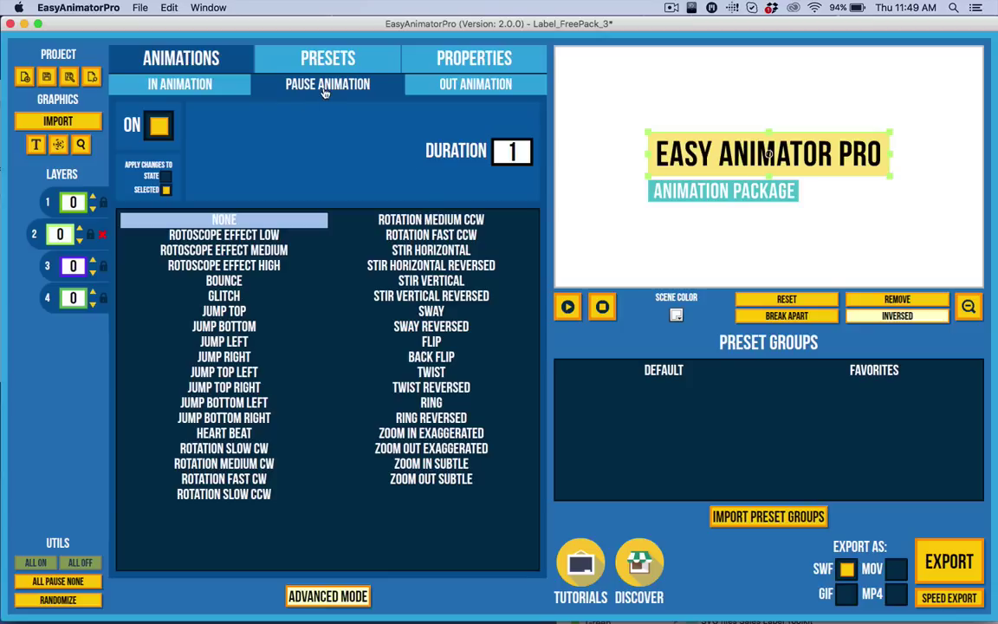
- Recolour the EASY ANIMATOR PRO label yellow FFCC00 after trying orange
left_click(471, 63)
left_click(152, 285)
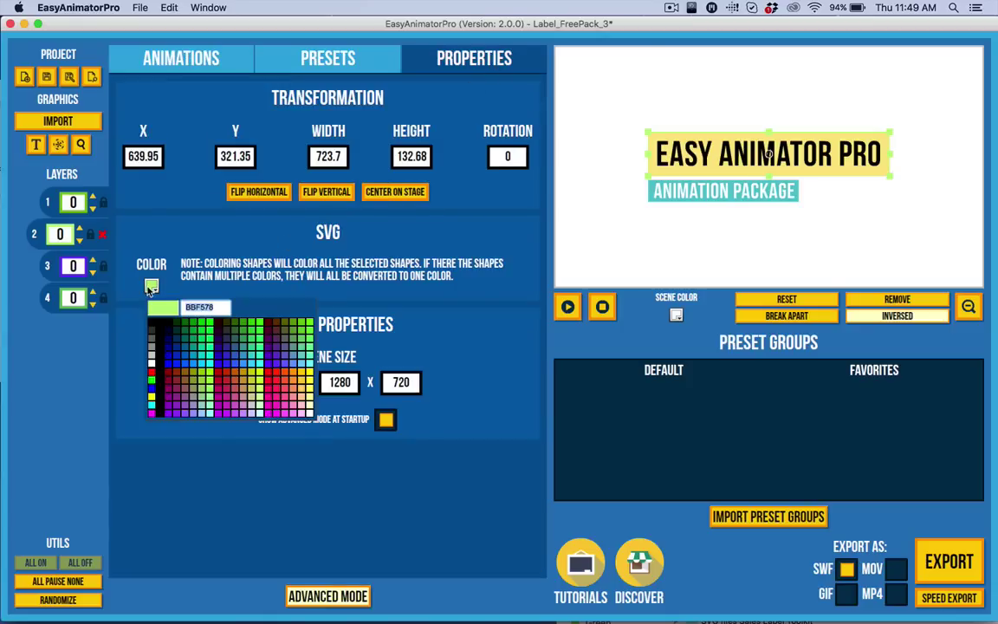
left_click(293, 374)
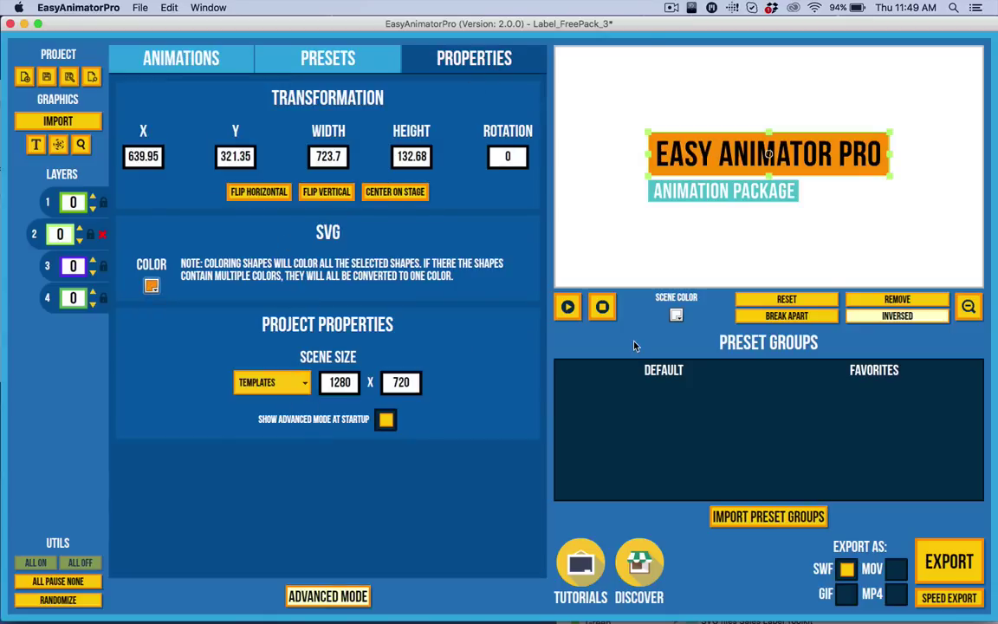
left_click(150, 287)
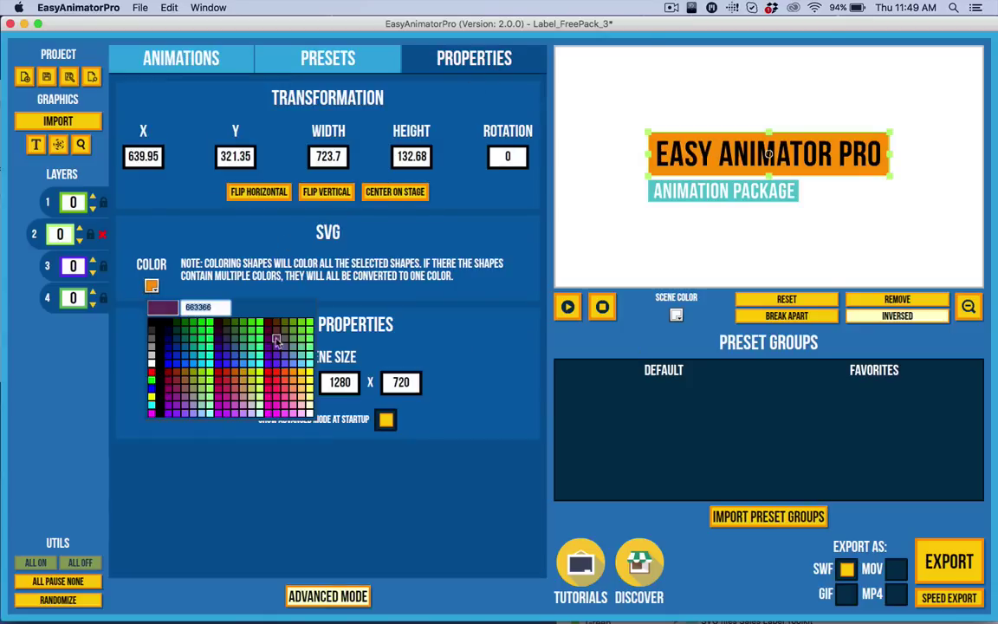
left_click(302, 378)
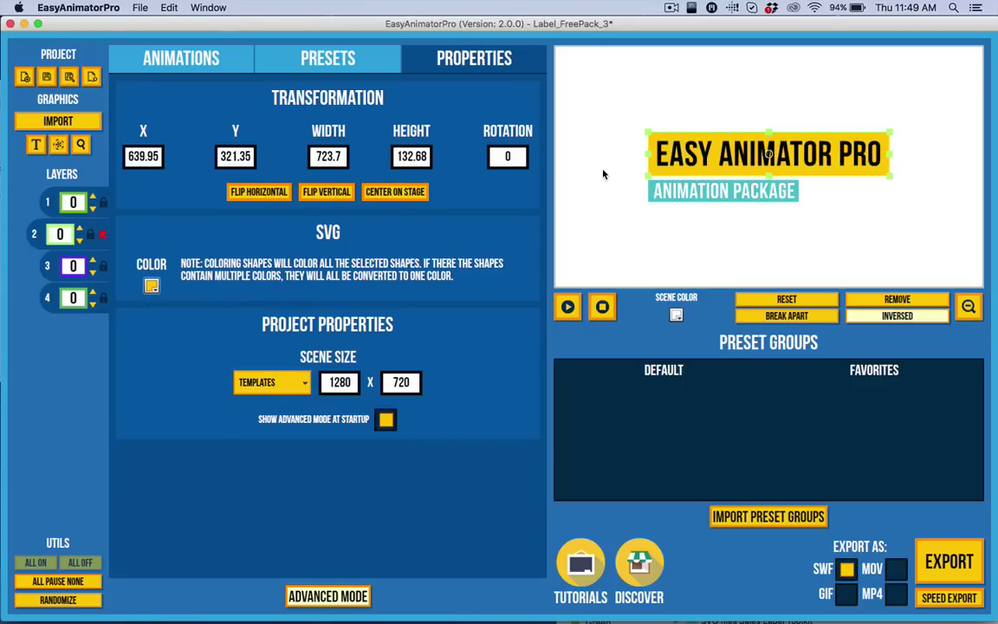
- Reselect the yellow label and show the Default animation presets list
left_click(635, 94)
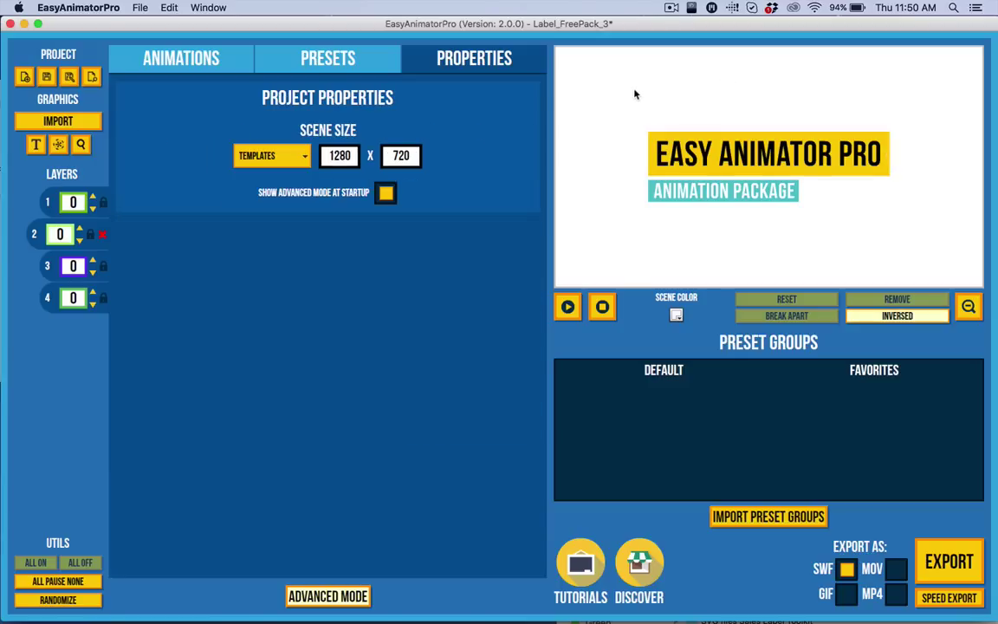
left_click(704, 172)
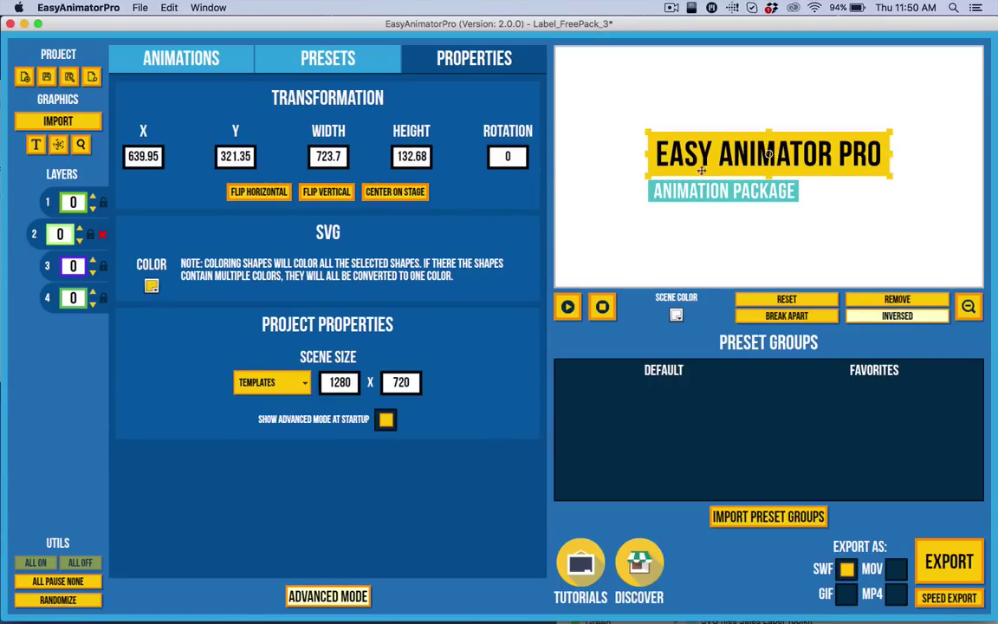
left_click(328, 60)
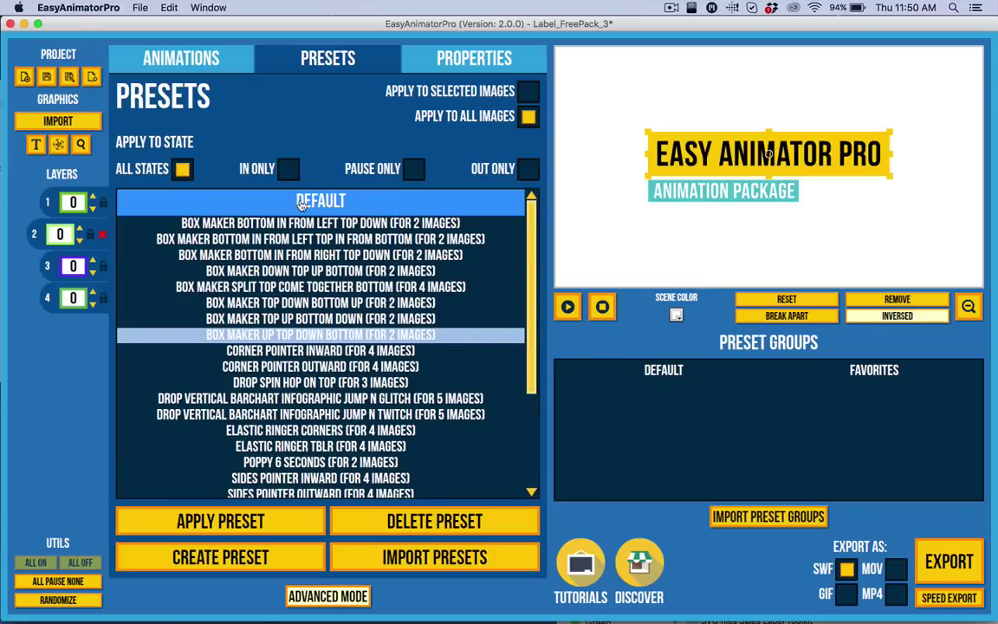
- Apply and replay the Box Maker Top Down Bottom Up preset, then show the Animation FX gallery
left_click(273, 305)
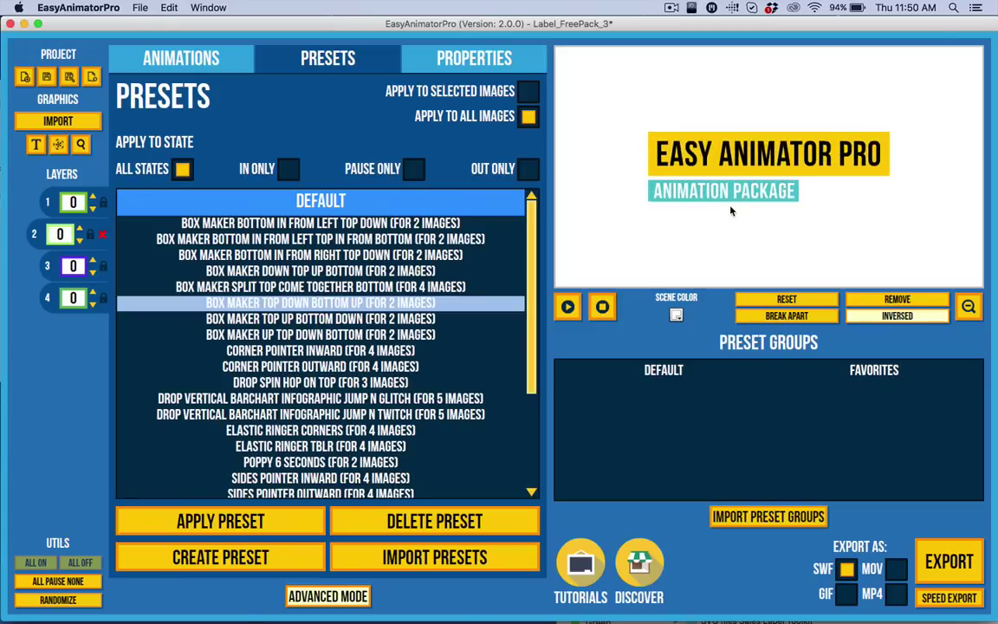
left_click(474, 303)
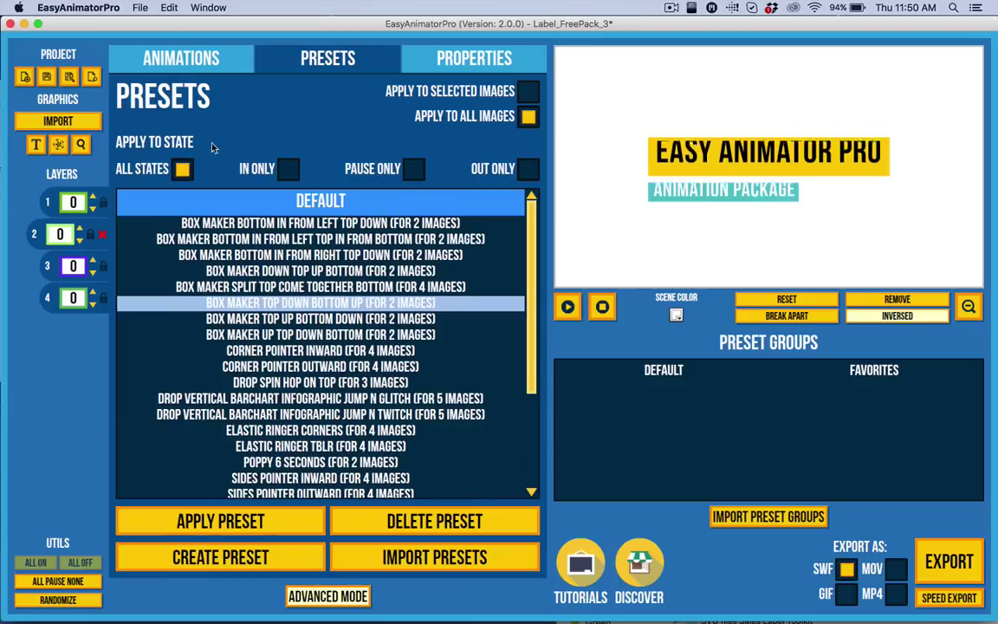
left_click(56, 146)
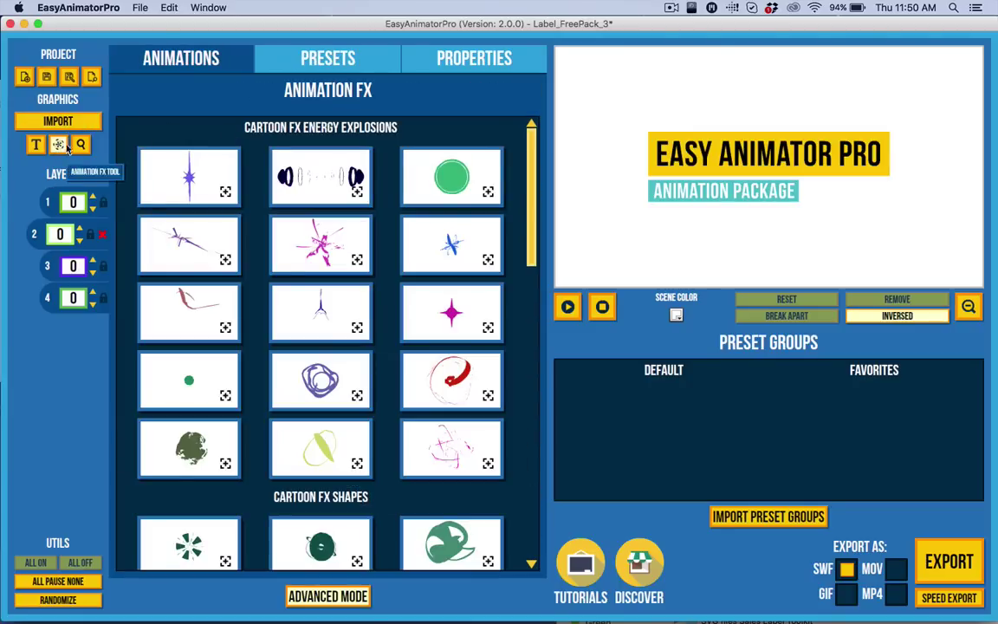
- Add the pink cartoon energy explosion as an FX layer over the title and select it
left_click(439, 59)
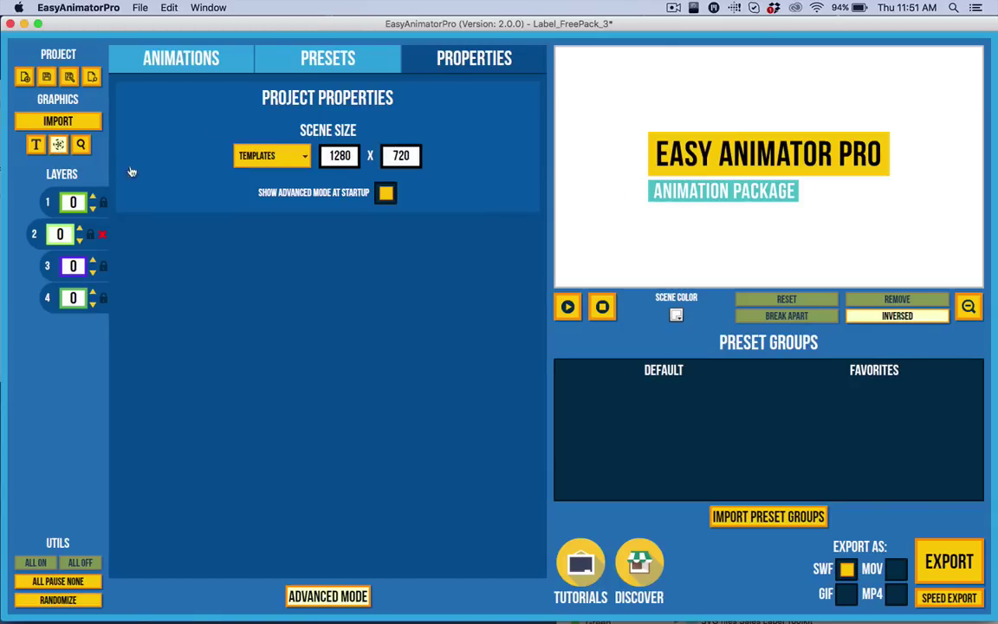
left_click(181, 58)
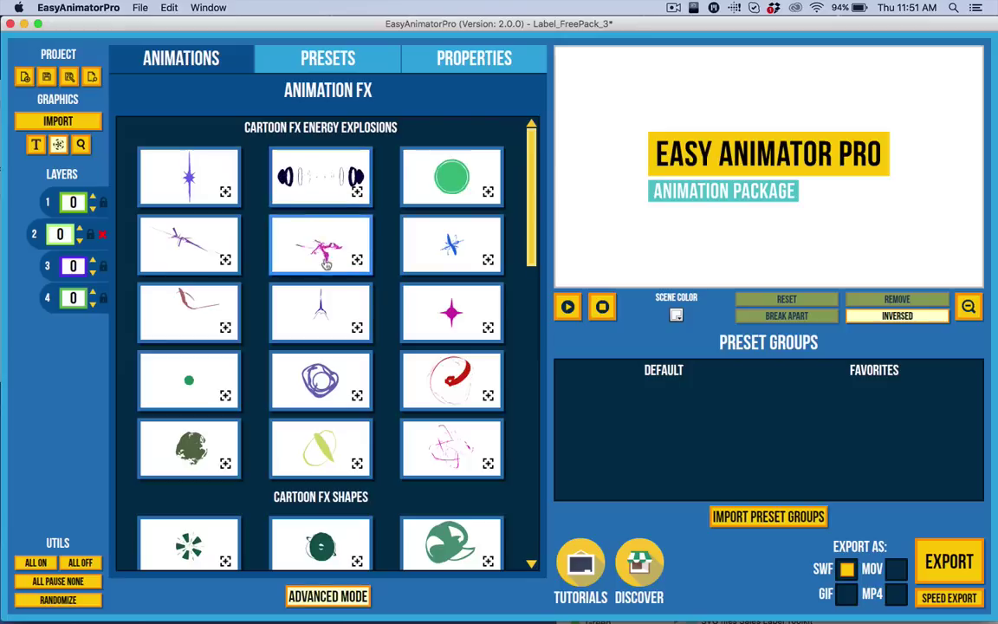
left_click(340, 158)
left_click(768, 189)
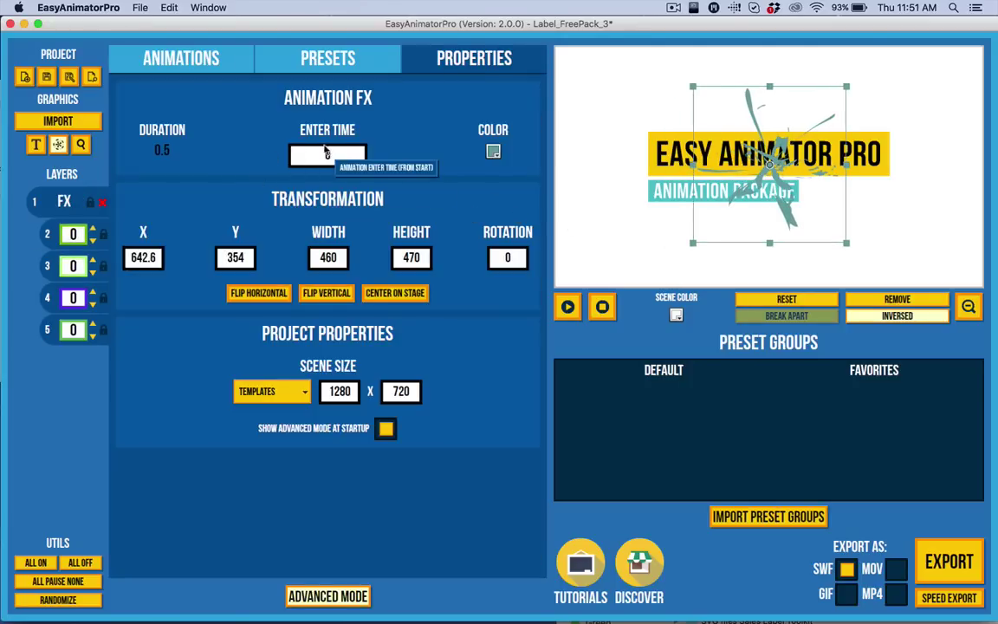
- Move the explosion FX layer from slot 1 to slot 5 and set its enter time to 0.5
left_click(329, 156)
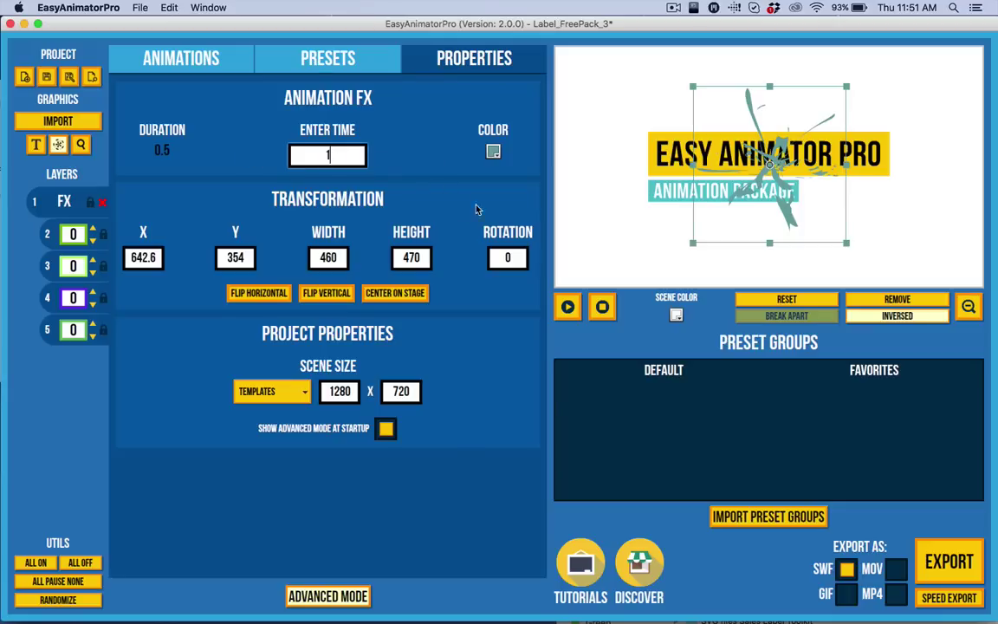
type("1")
left_click_drag(37, 215, 52, 333)
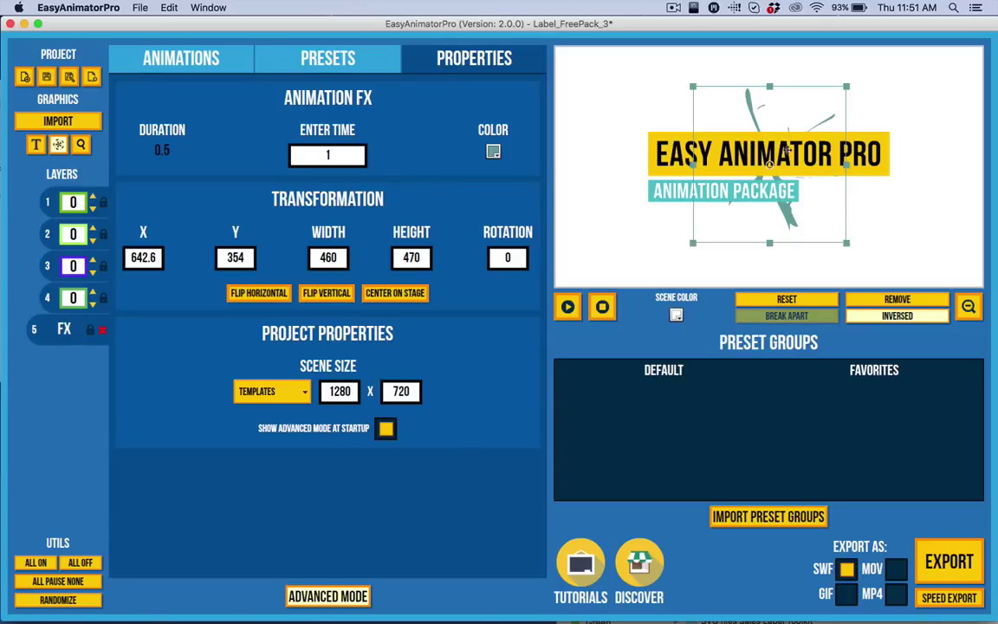
left_click(567, 307)
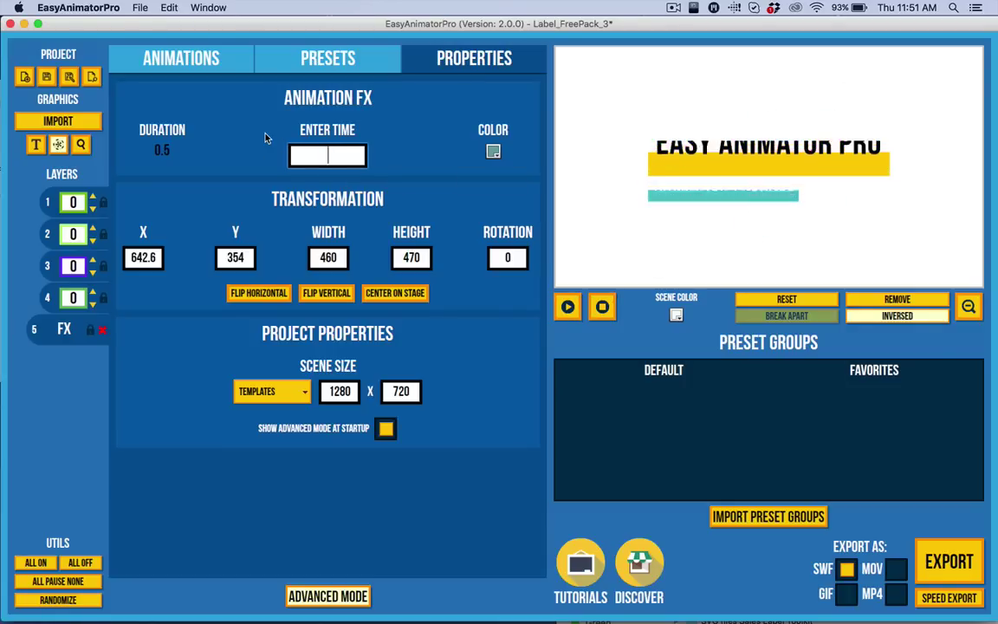
type("5")
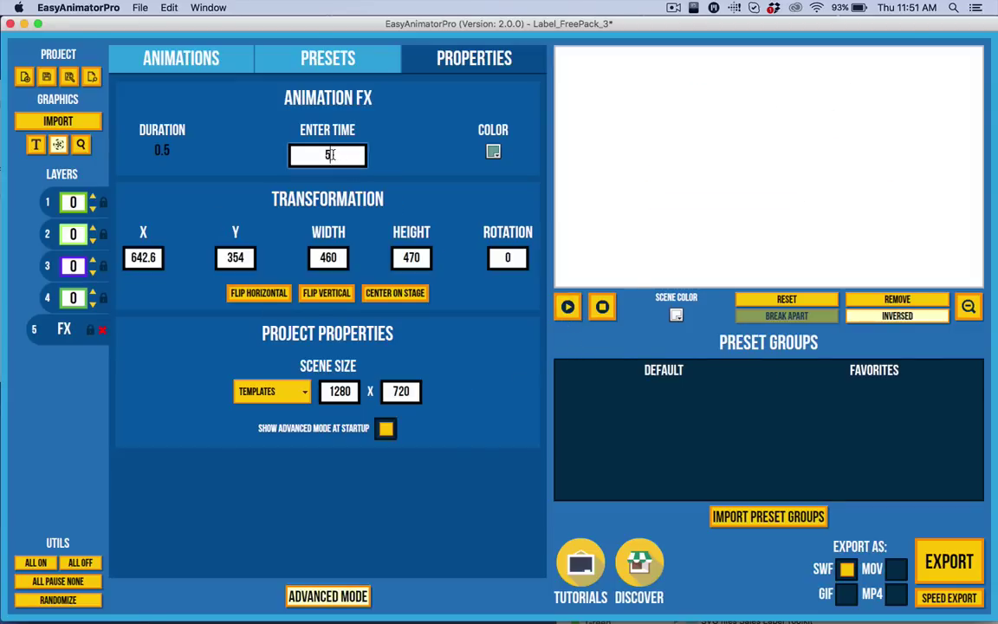
type("0.")
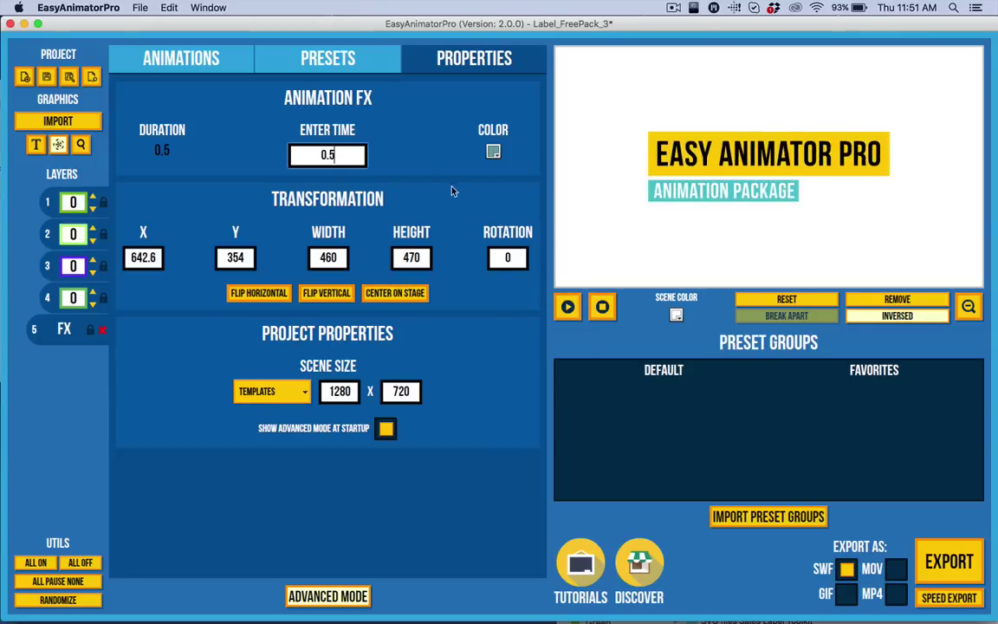
- Make the explosion orange and enlarge it to 659.4 x 672.59, previewing each change
left_click(493, 151)
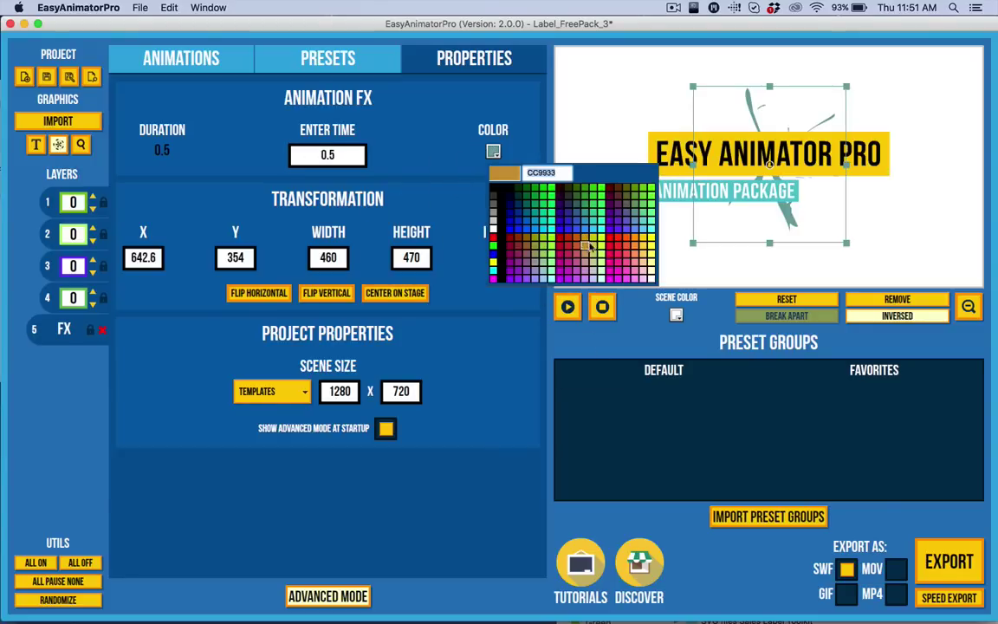
left_click(633, 243)
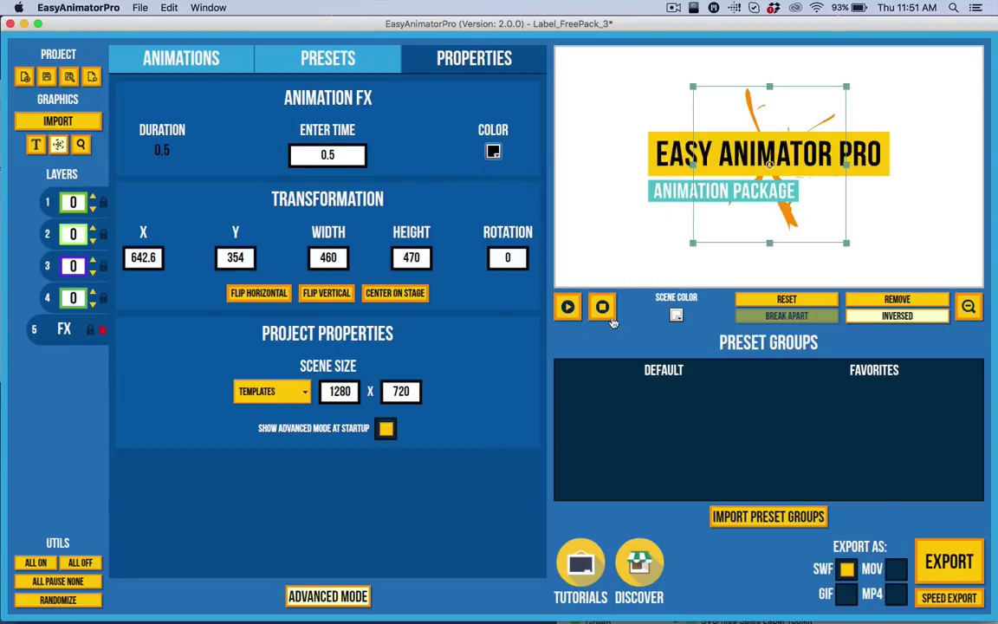
left_click(568, 307)
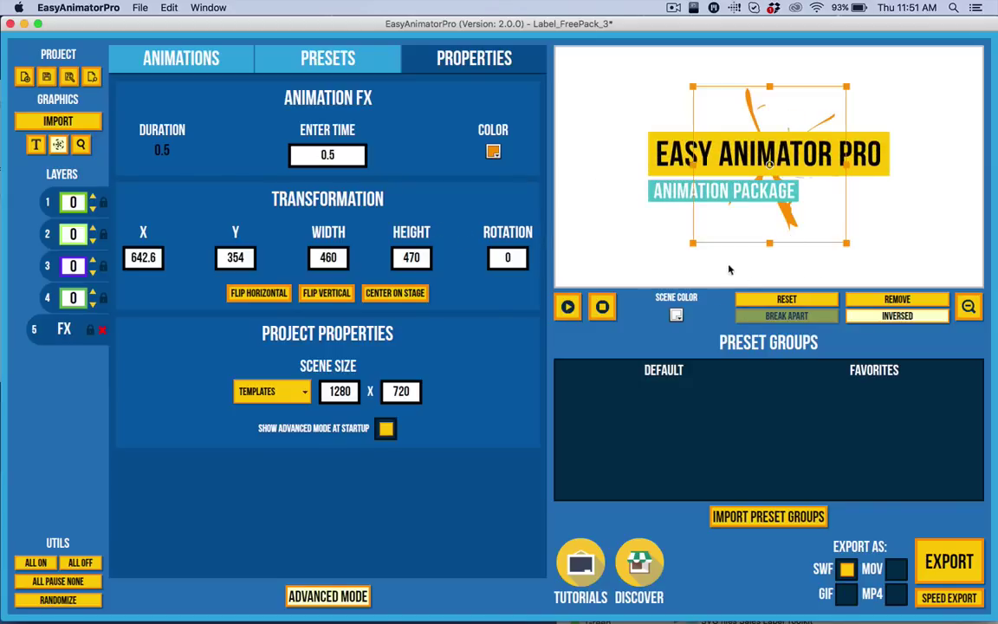
left_click_drag(847, 243, 896, 276)
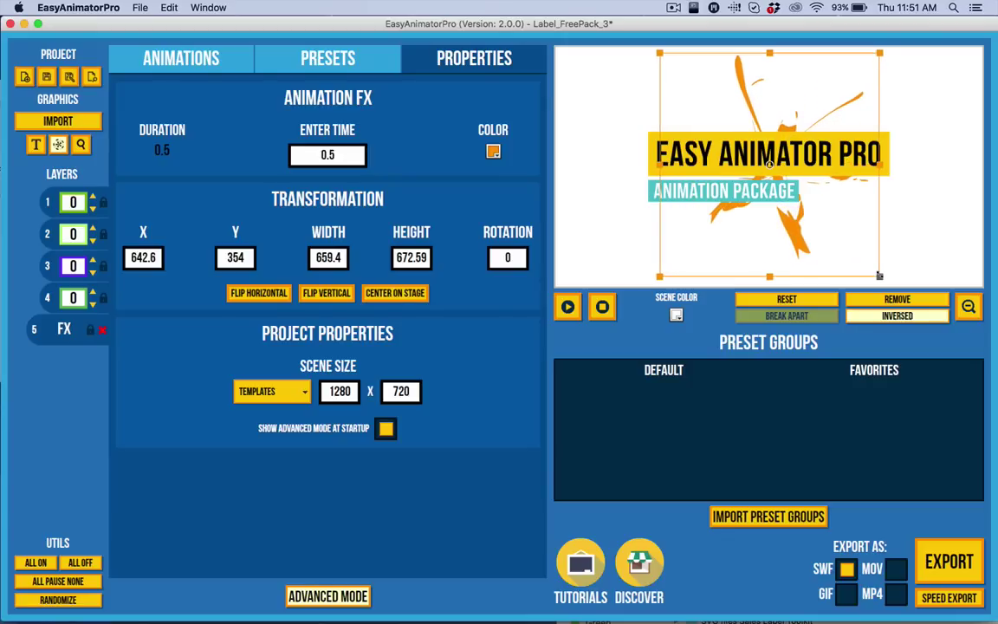
left_click(568, 306)
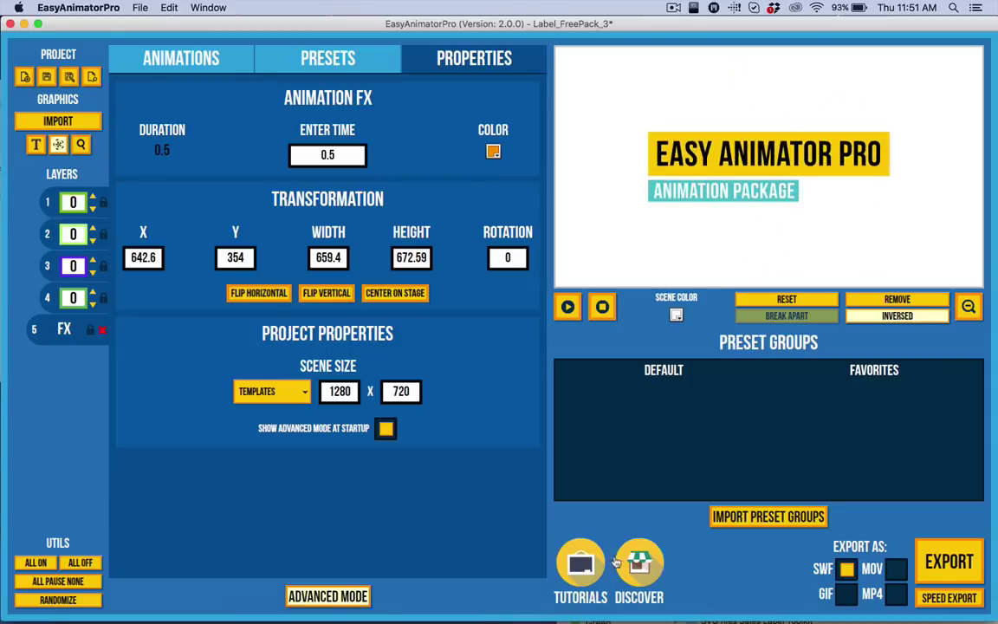
- Browse the Presets, Animation FX and in/pause/out animation tabs, ending on presets
left_click(328, 73)
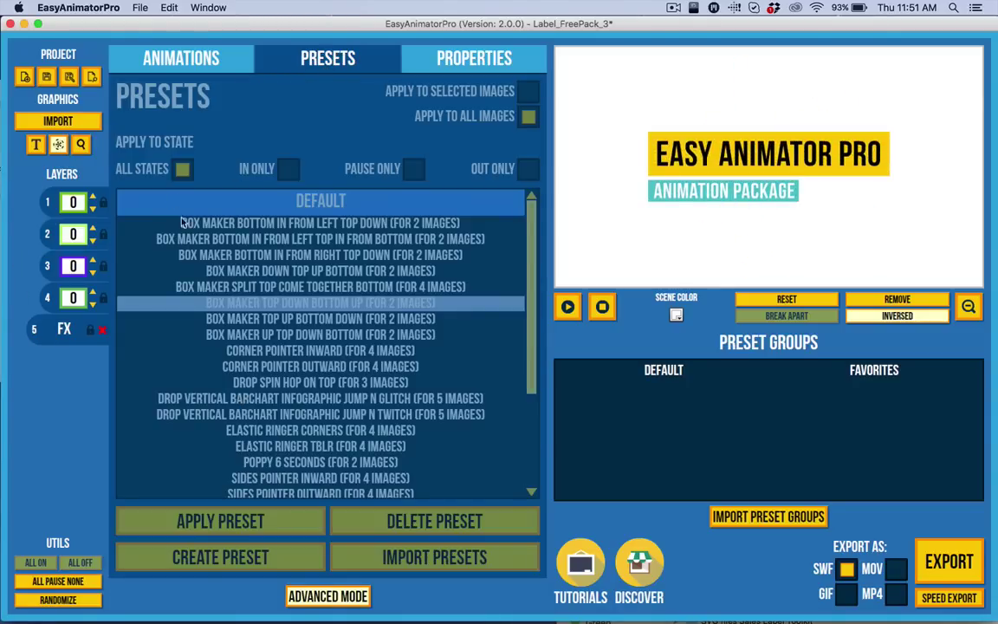
left_click(181, 58)
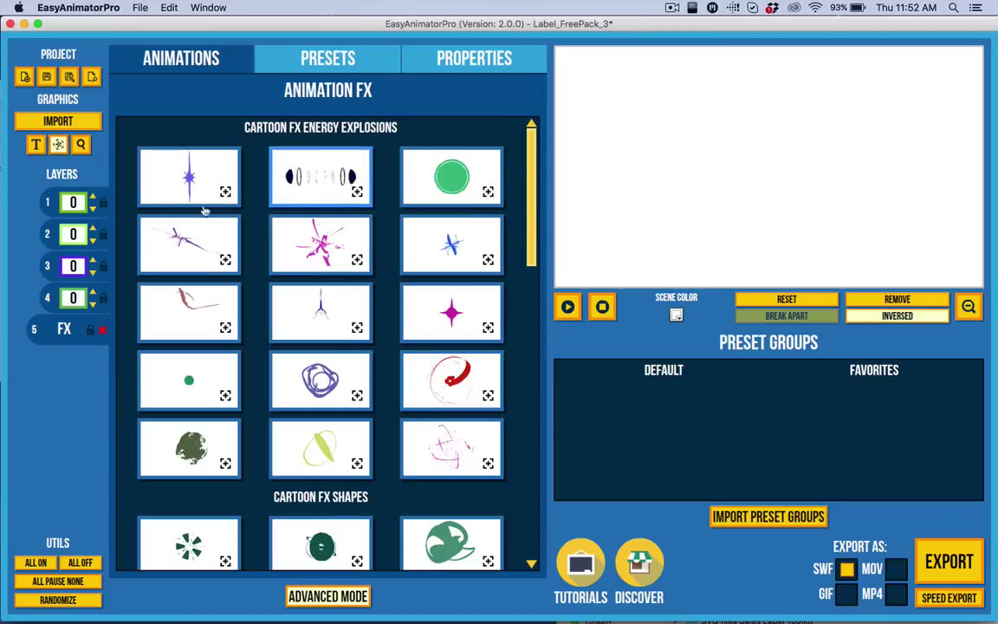
left_click(59, 145)
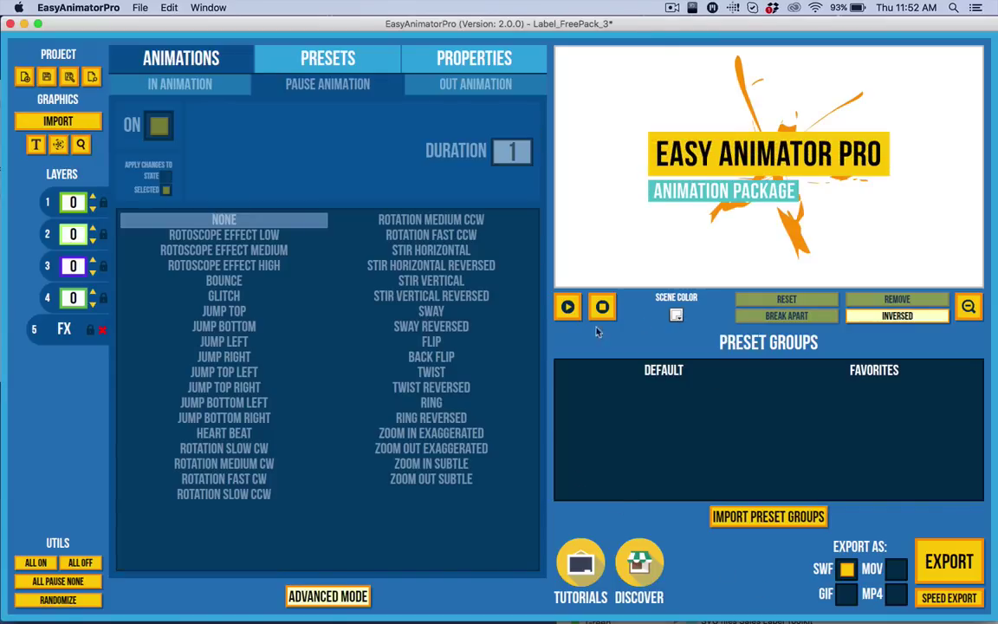
left_click(332, 69)
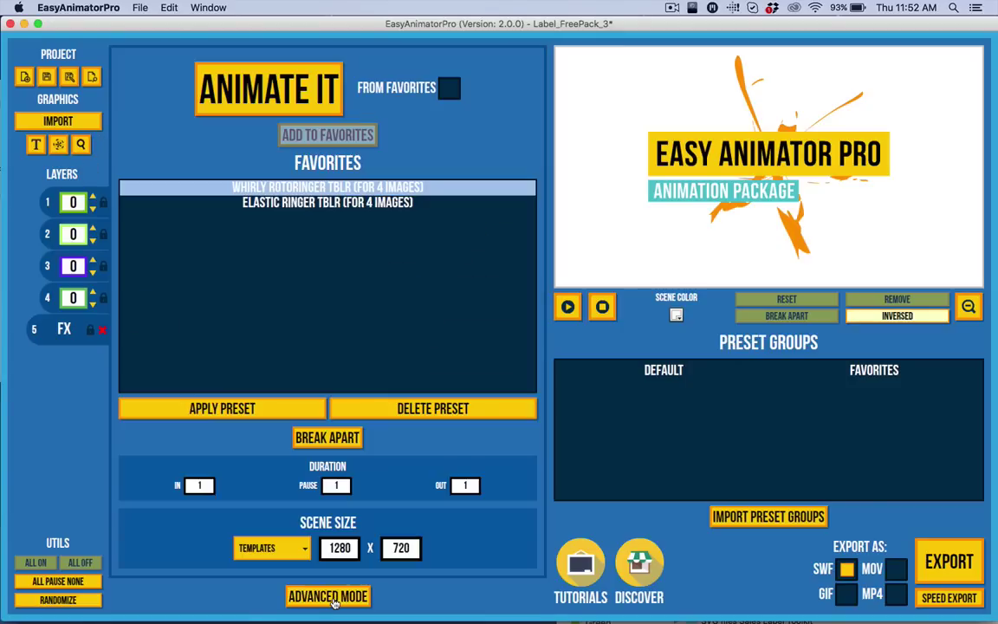
- Use the simple view with favourite presets only and select the EASY ANIMATOR PRO label
left_click(295, 531)
left_click(404, 87)
left_click(697, 163)
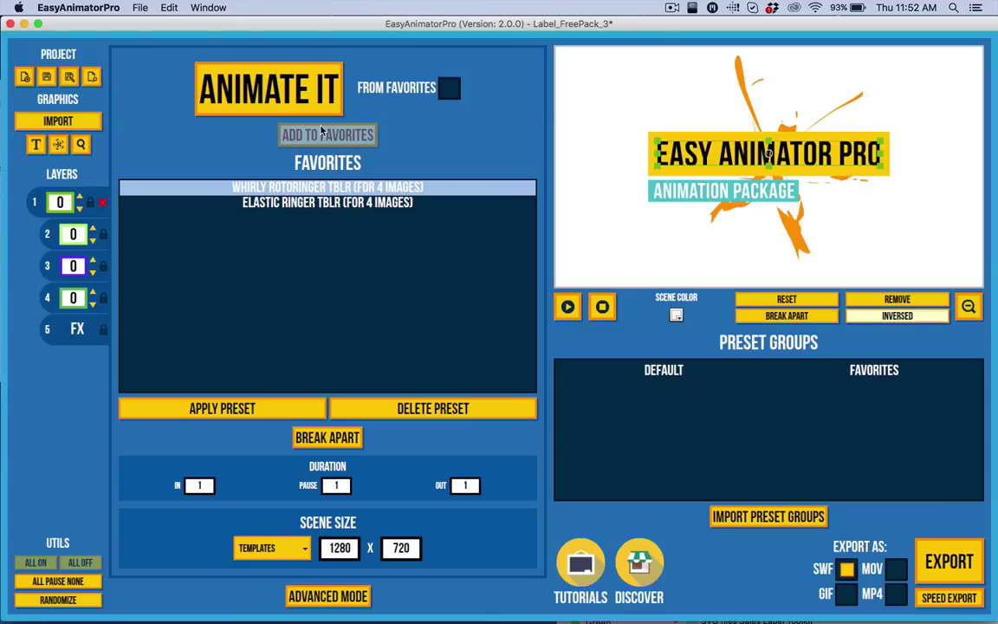
- In the advanced editor, scroll the In Animation tiles, view Pause Animation, then return to In Animation
left_click(323, 596)
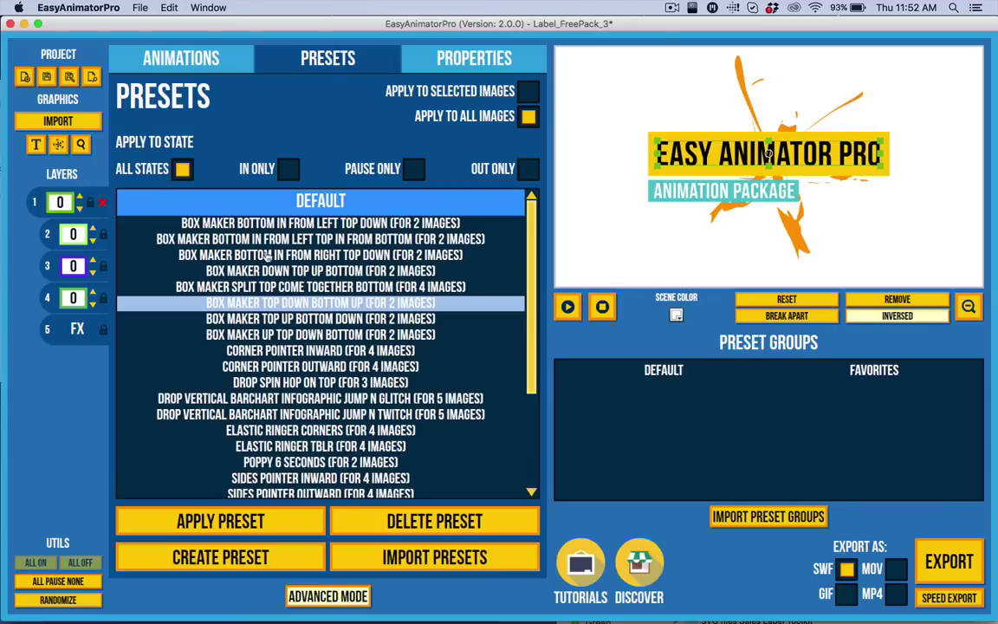
left_click(195, 69)
left_click(178, 84)
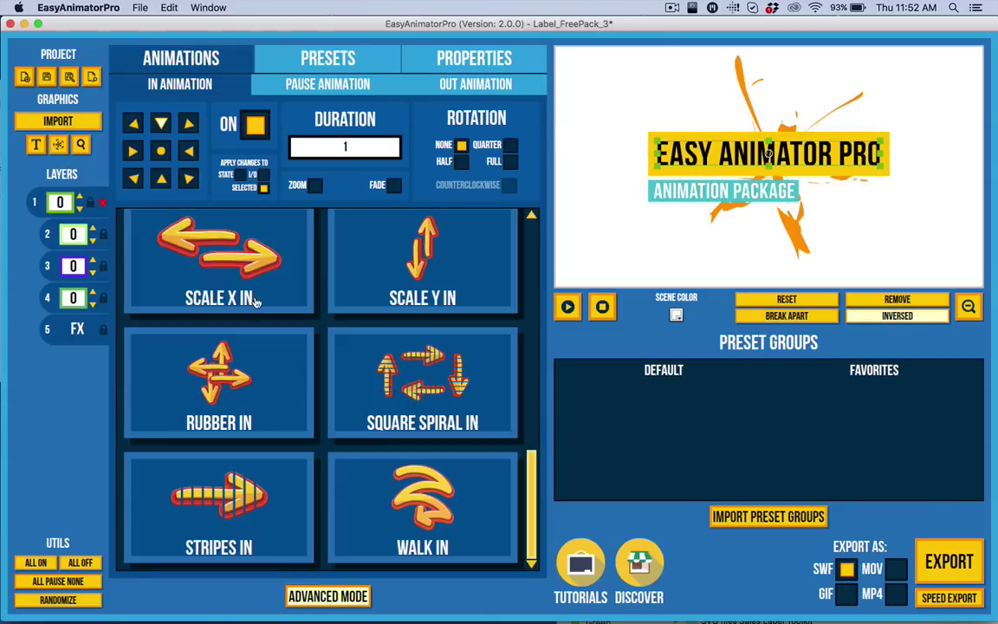
scroll(296, 368, "up", 5)
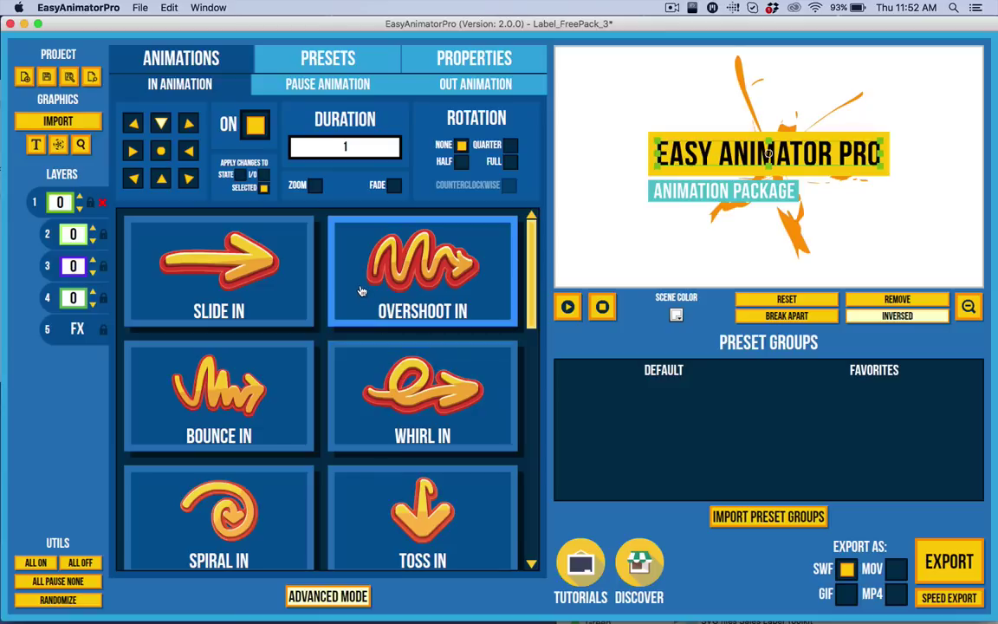
scroll(362, 291, "down", 5)
scroll(362, 291, "up", 5)
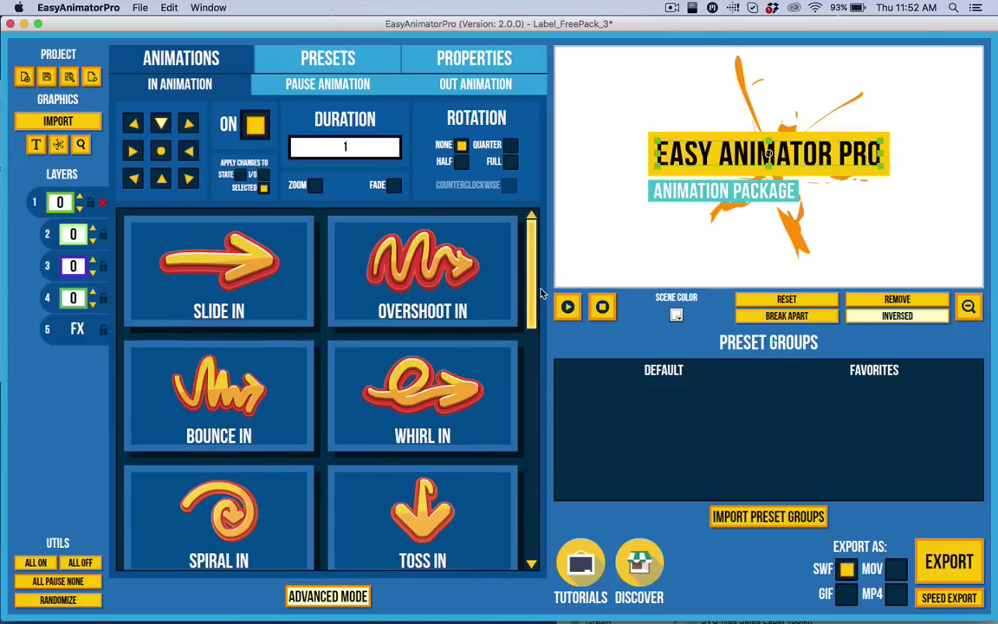
scroll(423, 355, "down", 5)
scroll(422, 356, "up", 4)
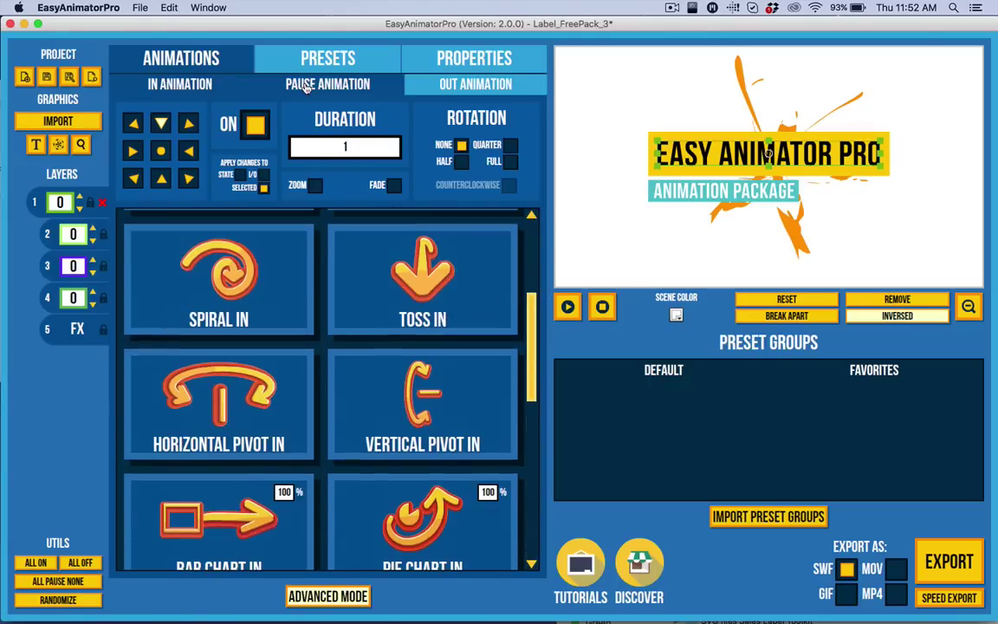
left_click(312, 87)
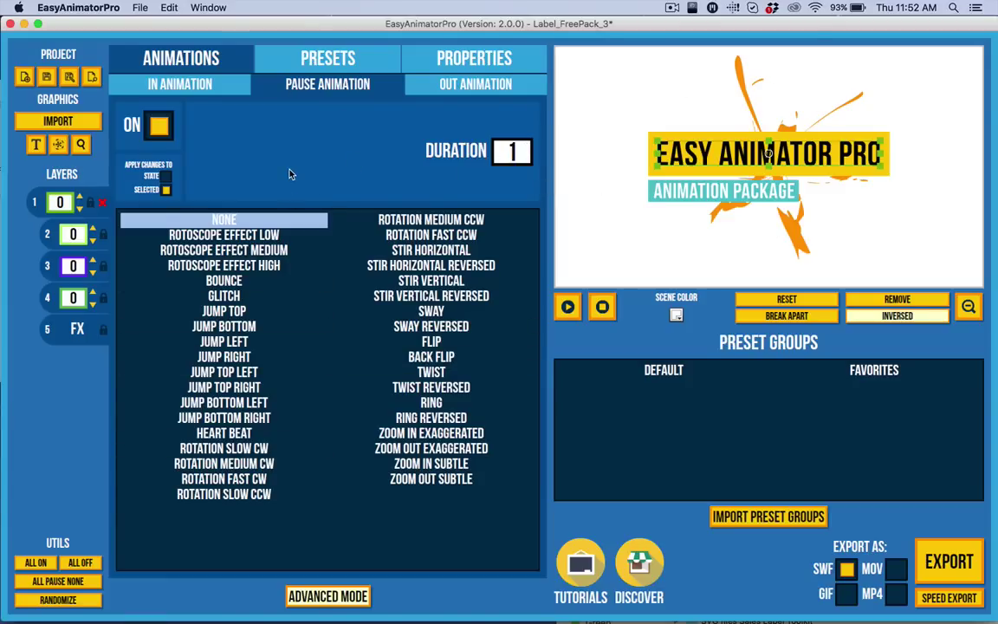
left_click(171, 90)
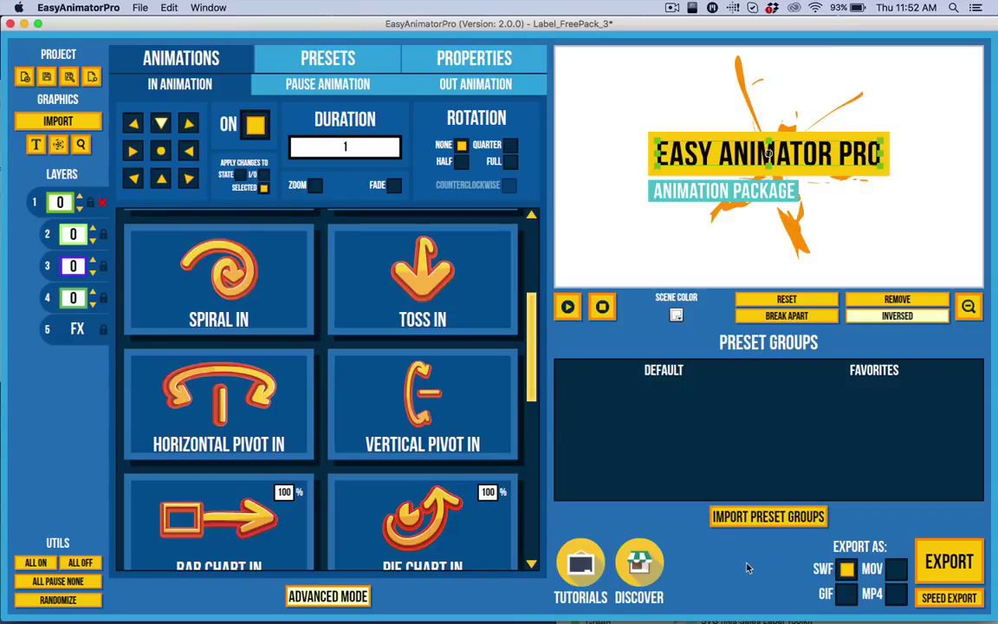
- Set the start delay of title layers 2, 3 and 4 to 0.3
left_click(901, 317)
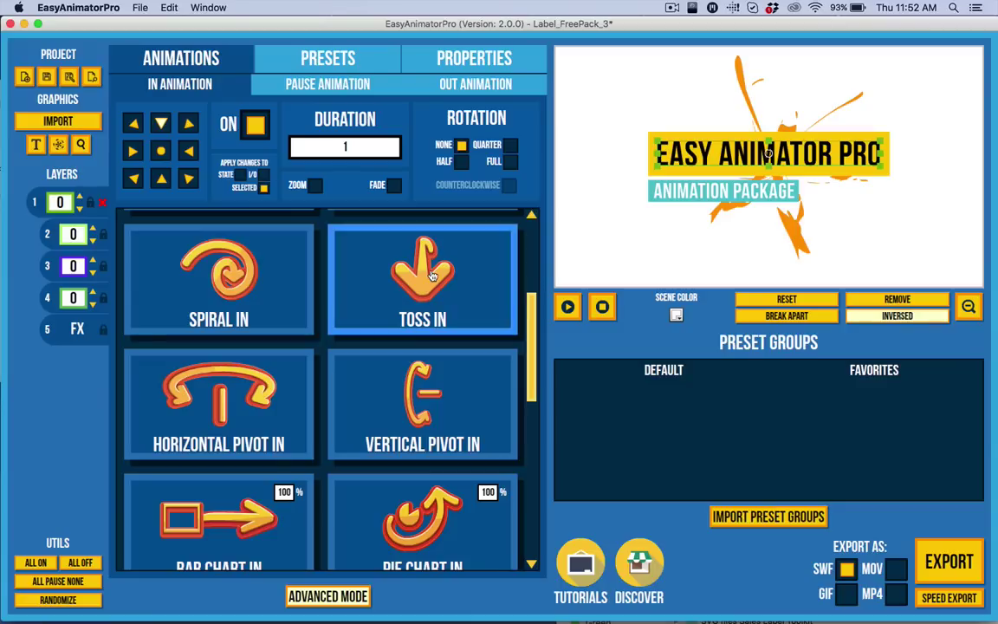
left_click(73, 233)
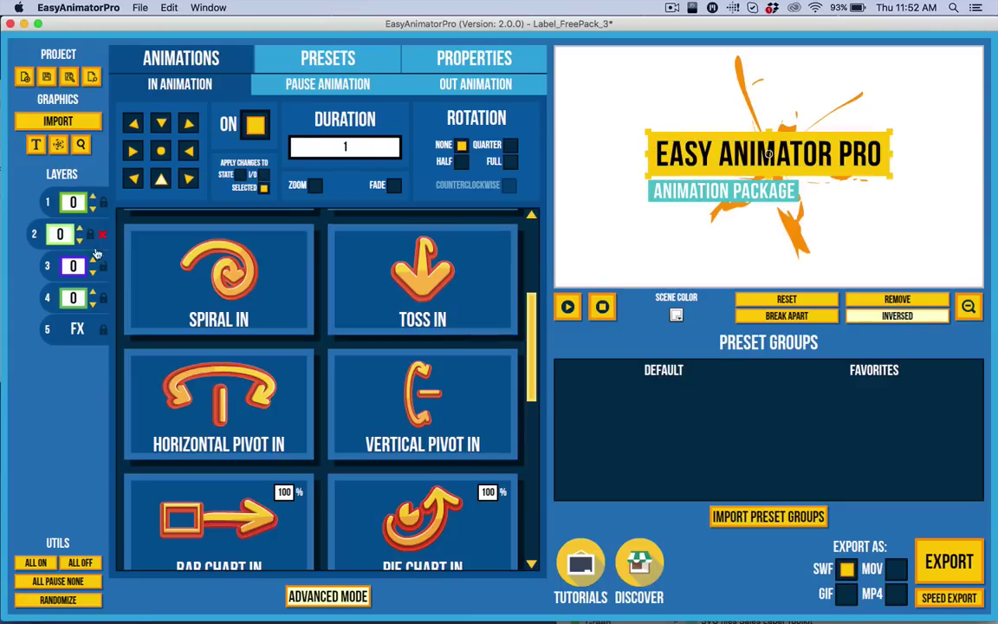
left_click(79, 229)
left_click(79, 230)
left_click(80, 229)
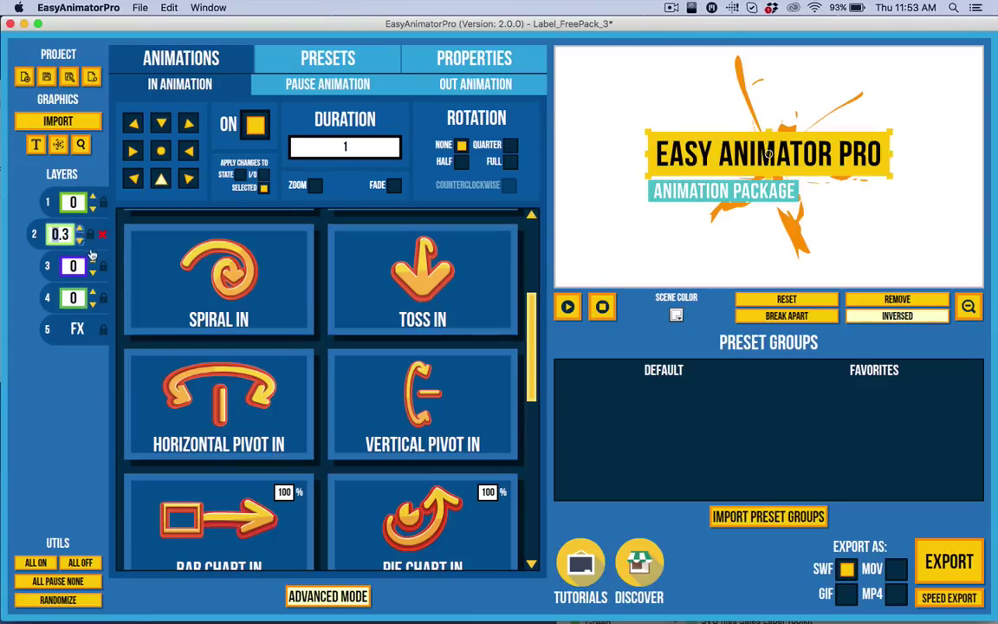
left_click(91, 262)
left_click(79, 262)
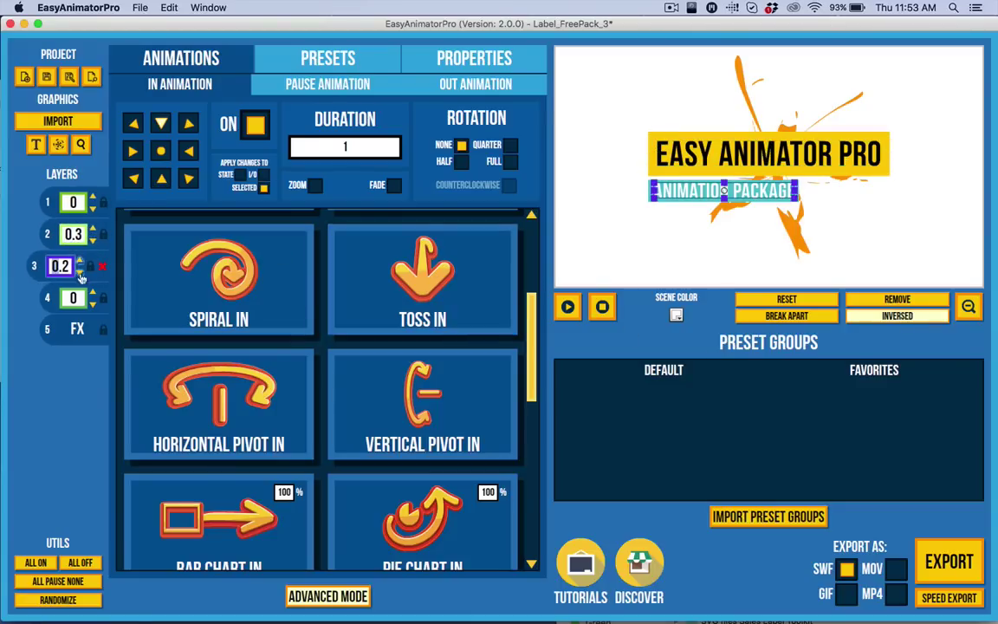
left_click(90, 296)
left_click(93, 293)
left_click(91, 265)
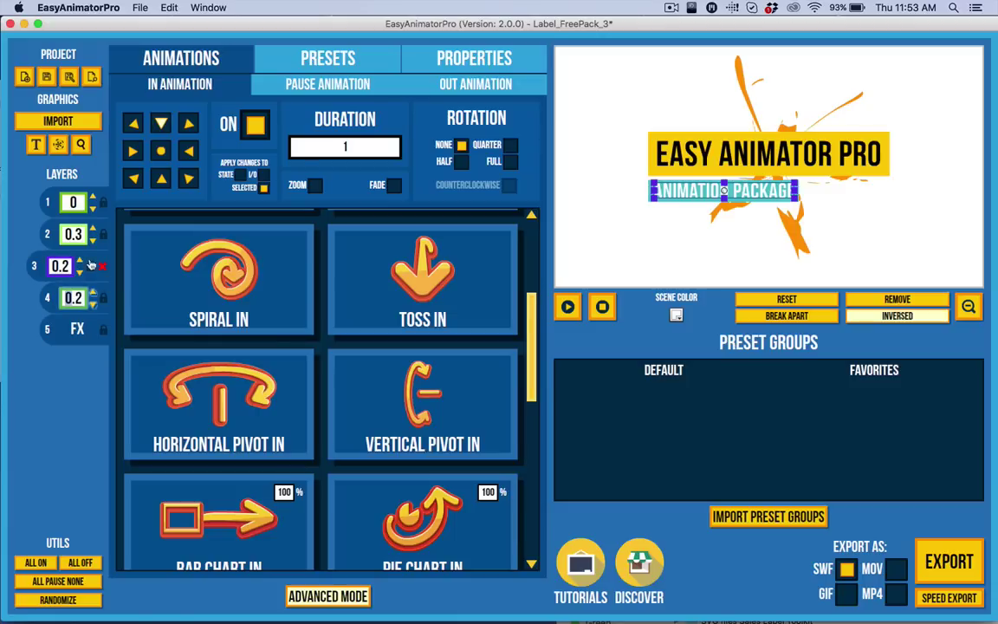
left_click(78, 263)
left_click(92, 293)
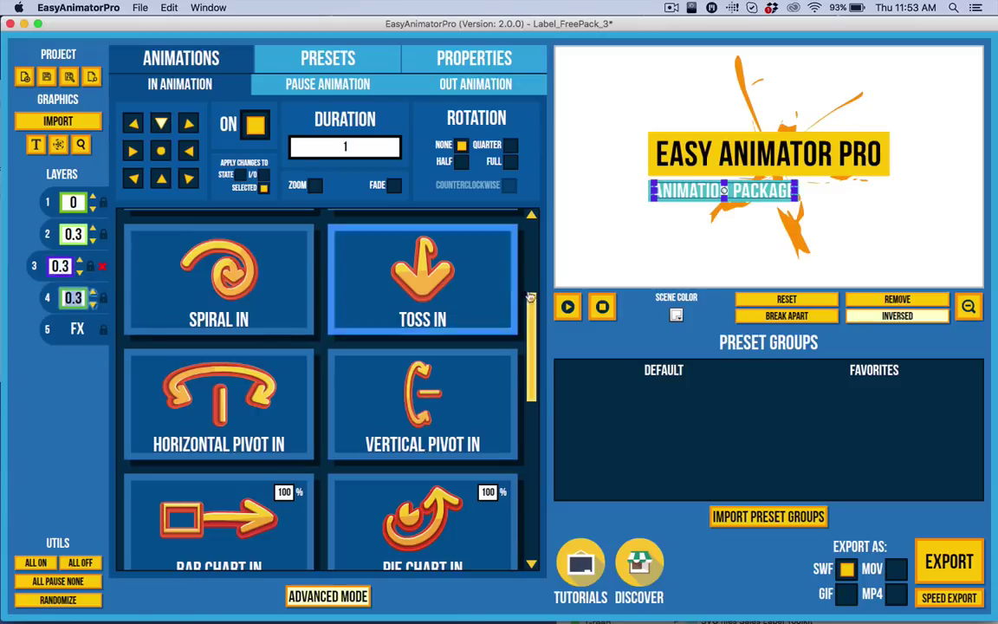
- Replay the title animation and marquee-select the orange splash graphic for removal
left_click(565, 306)
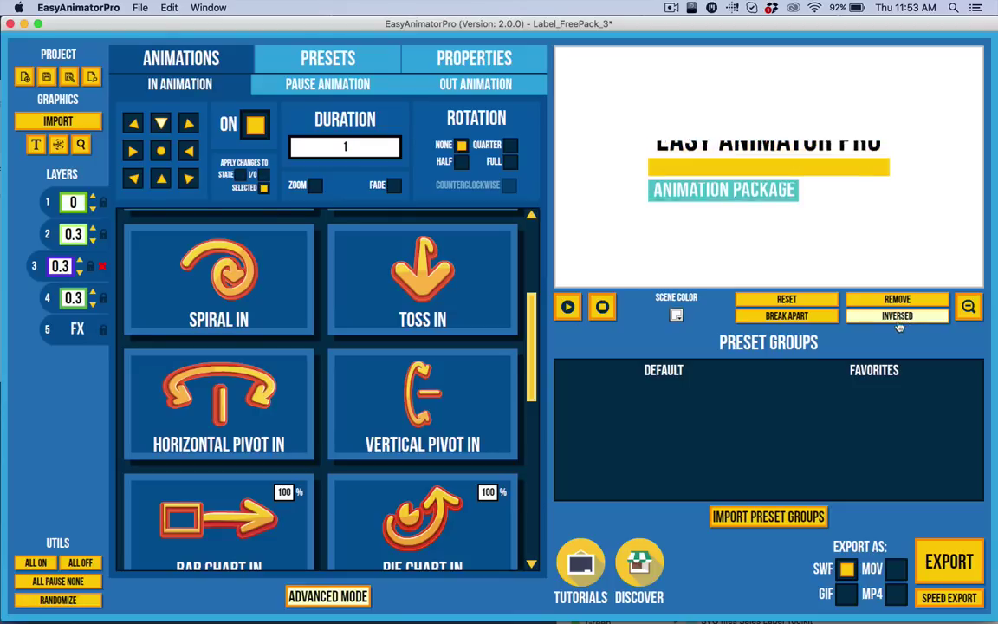
left_click(567, 305)
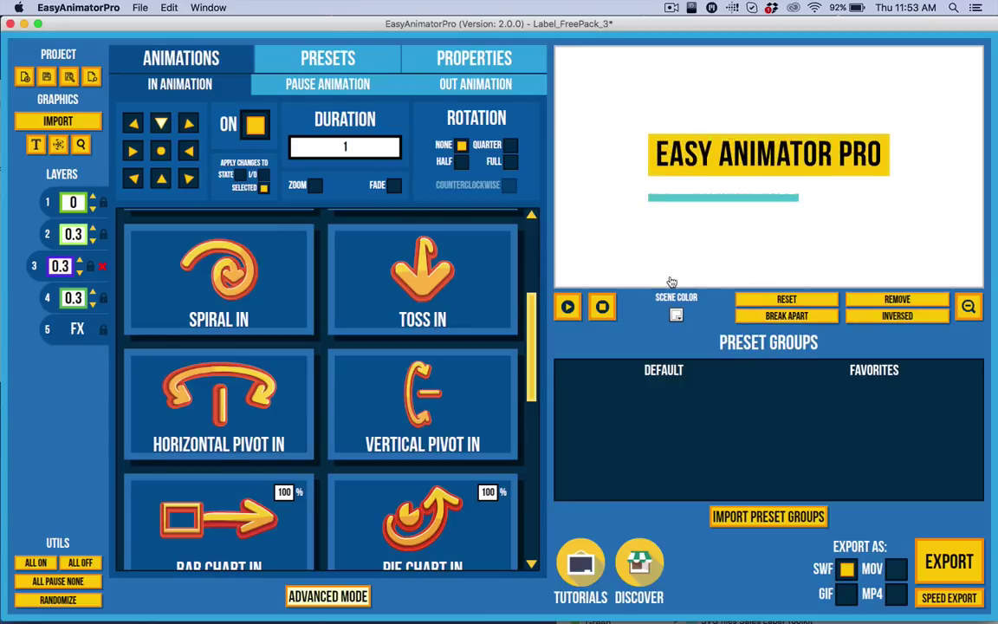
left_click_drag(588, 58, 905, 264)
- Delete the splash graphic and add the traffic light image from the search results
left_click(898, 299)
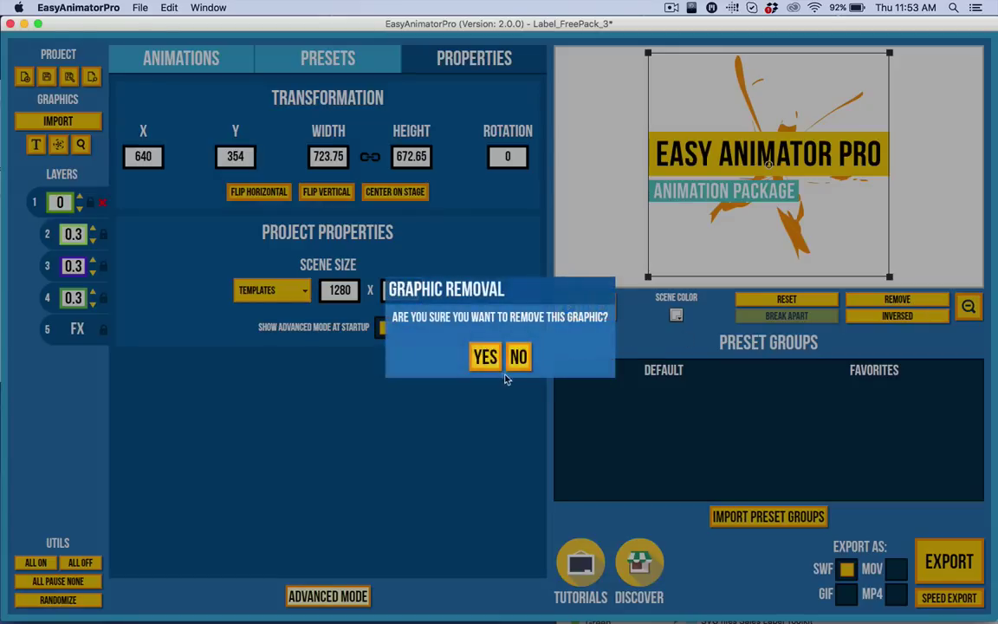
left_click(489, 362)
left_click(80, 145)
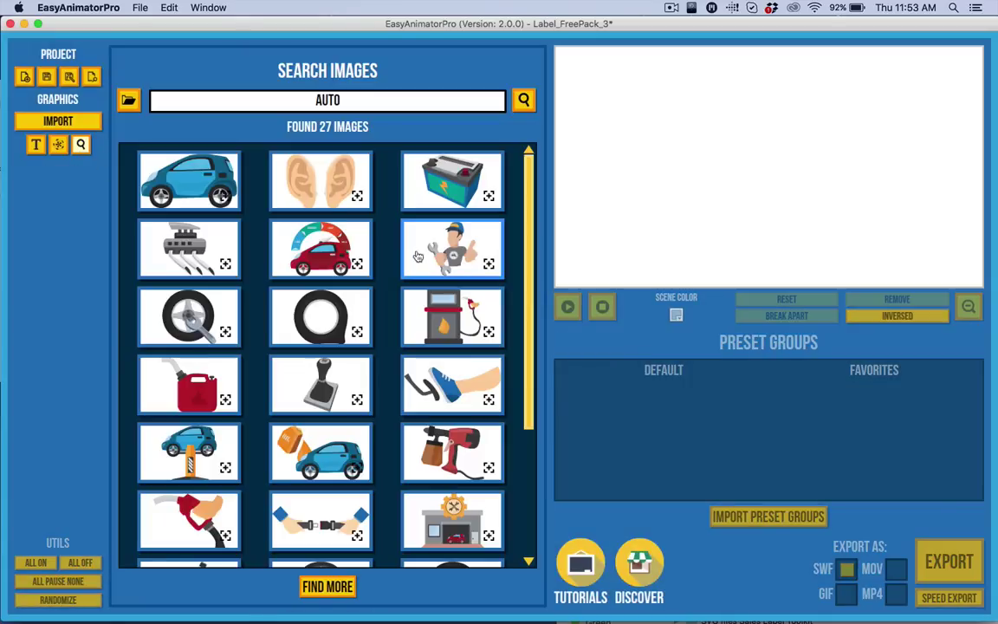
scroll(214, 410, "down", 5)
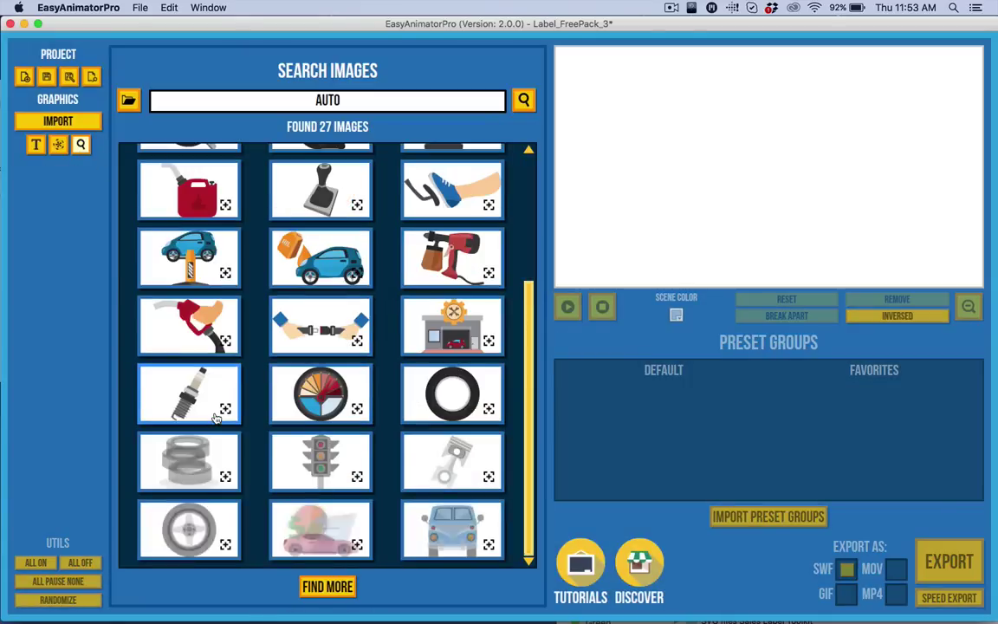
left_click(320, 459)
- Preview the scene, select the traffic light, and break it apart into layers
left_click(568, 307)
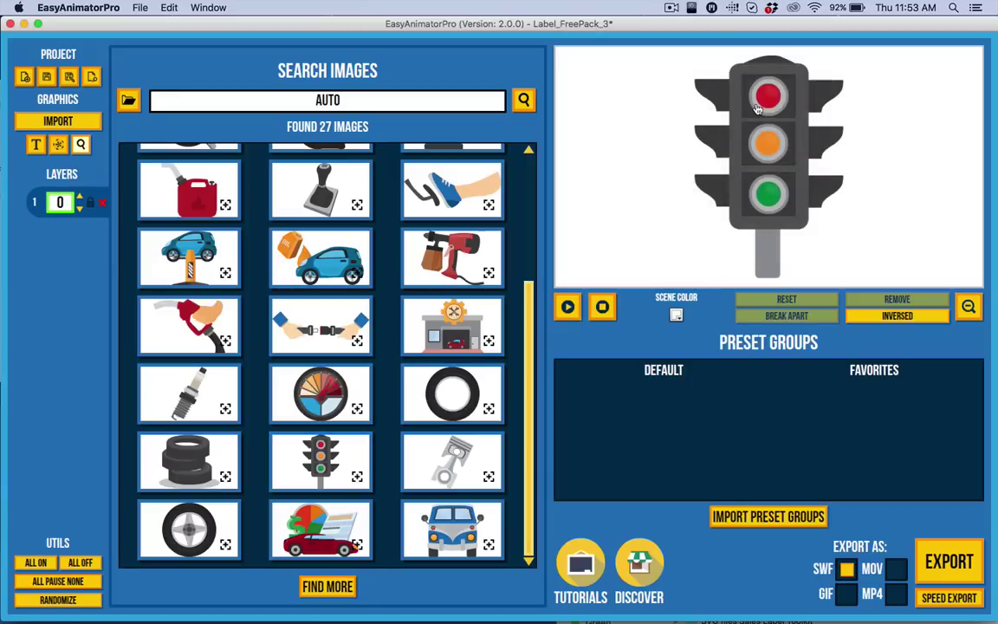
left_click(775, 119)
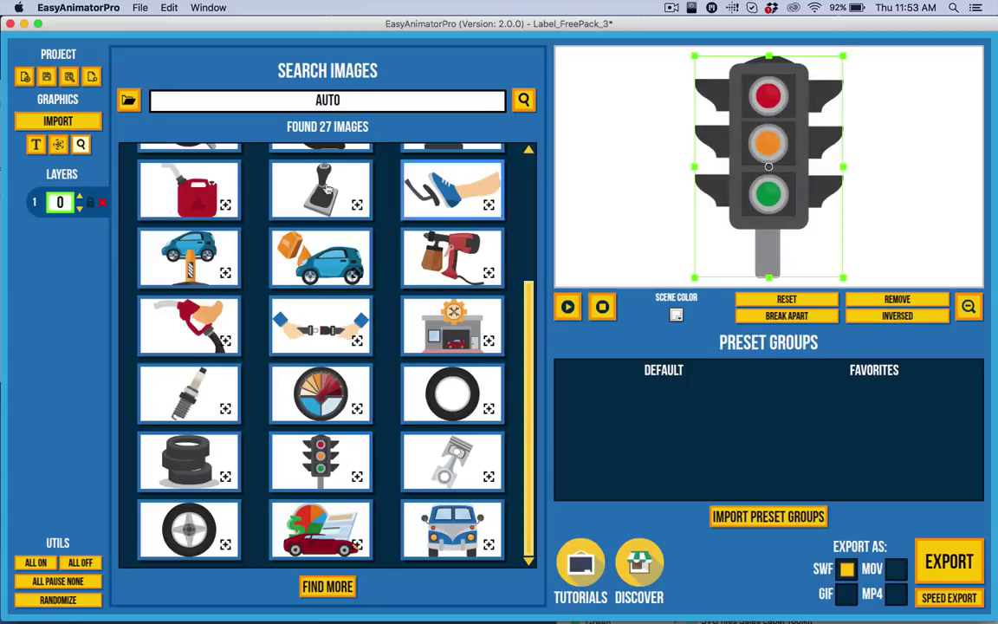
left_click(750, 315)
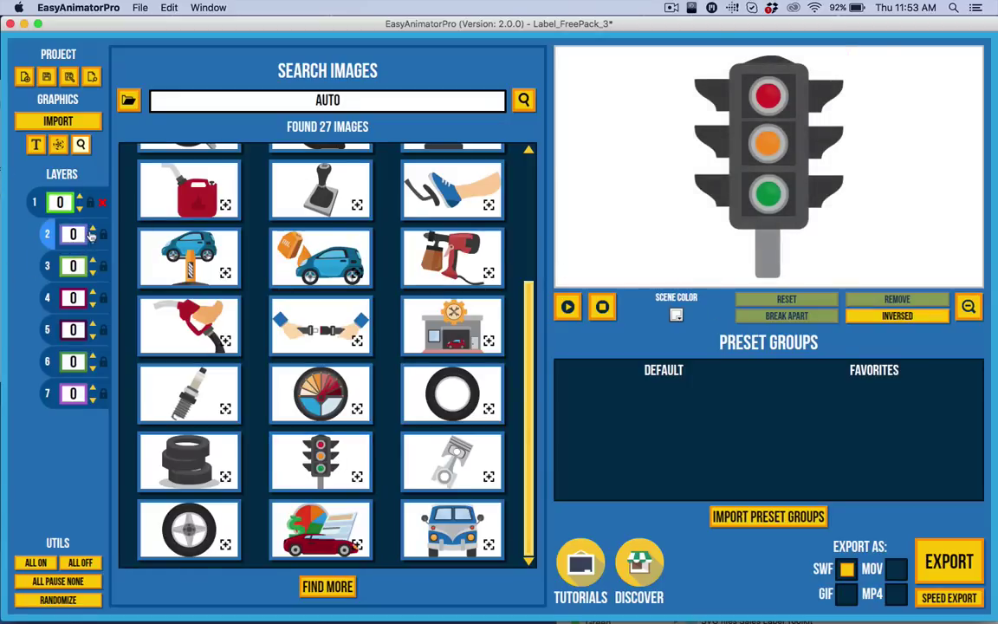
- Stagger the start delays of layers 2 through 7, rising to 0.6
left_click(93, 230)
left_click(92, 263)
left_click(93, 262)
left_click(93, 262)
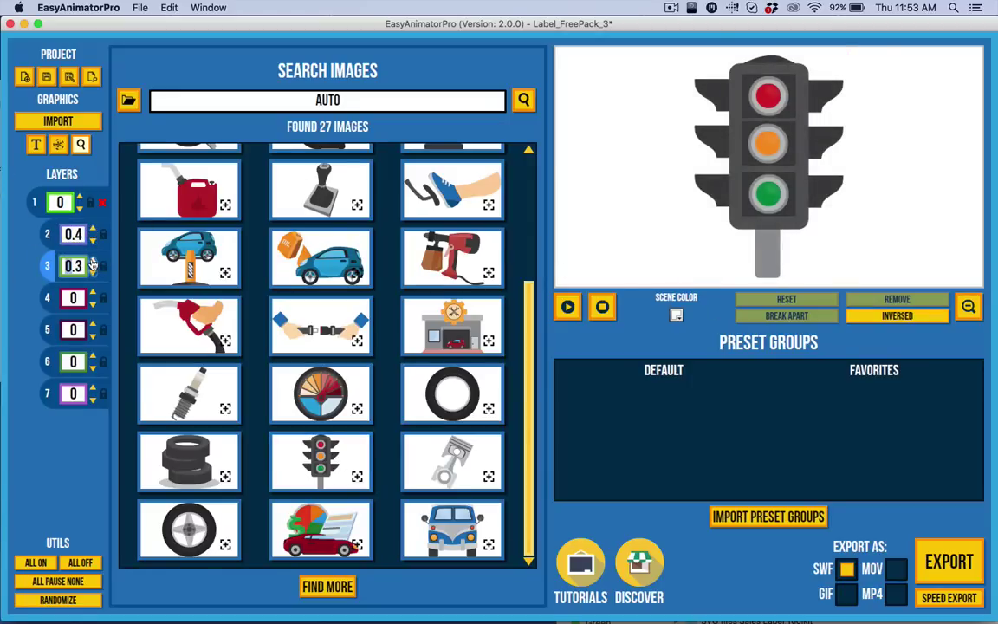
left_click(93, 295)
left_click(92, 294)
left_click(93, 294)
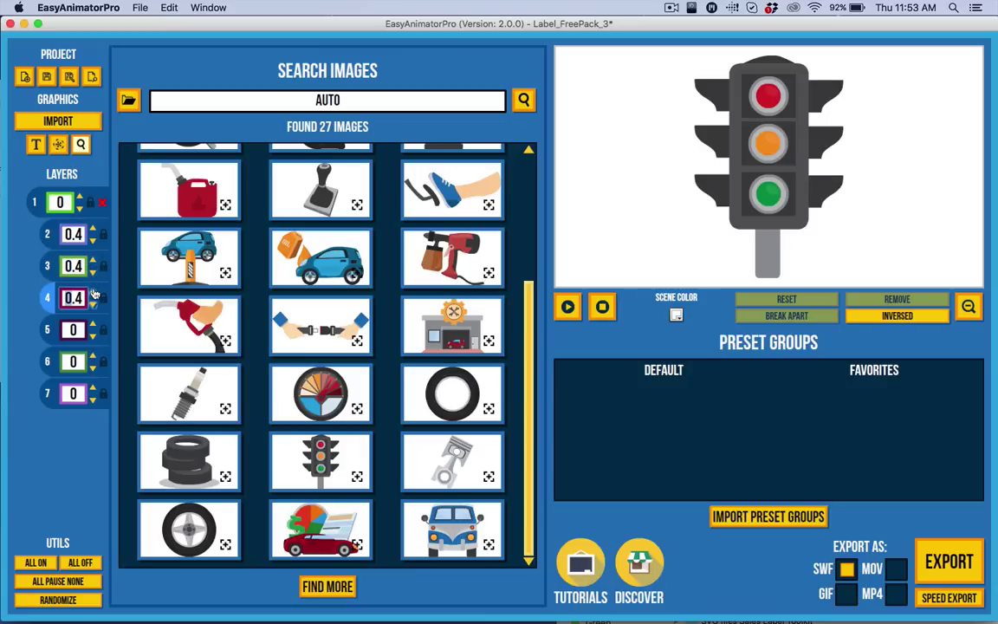
left_click(93, 327)
left_click(93, 327)
left_click(93, 326)
left_click(93, 358)
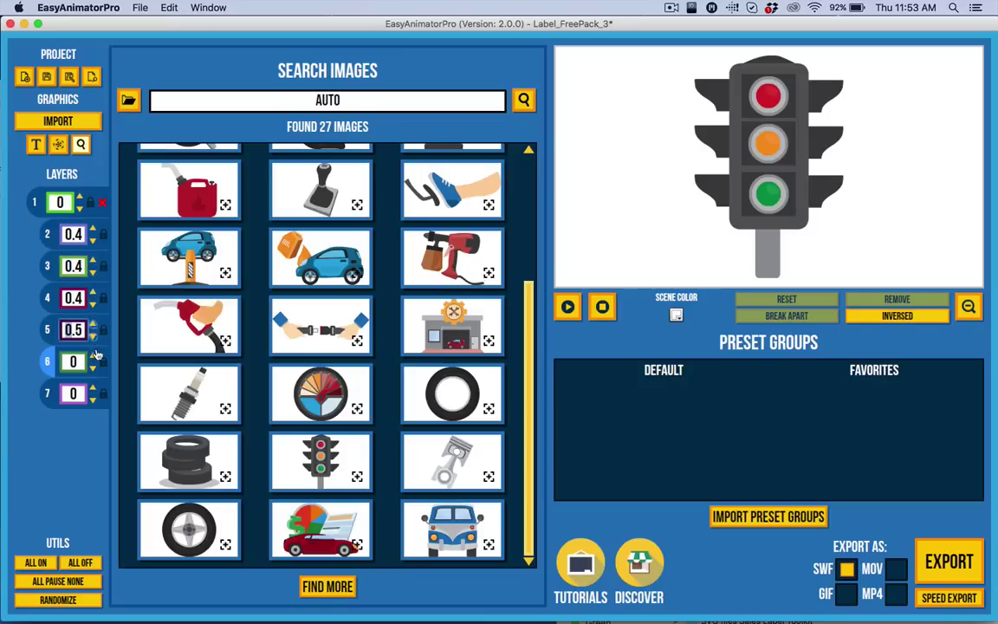
left_click(92, 358)
left_click(93, 391)
left_click(93, 390)
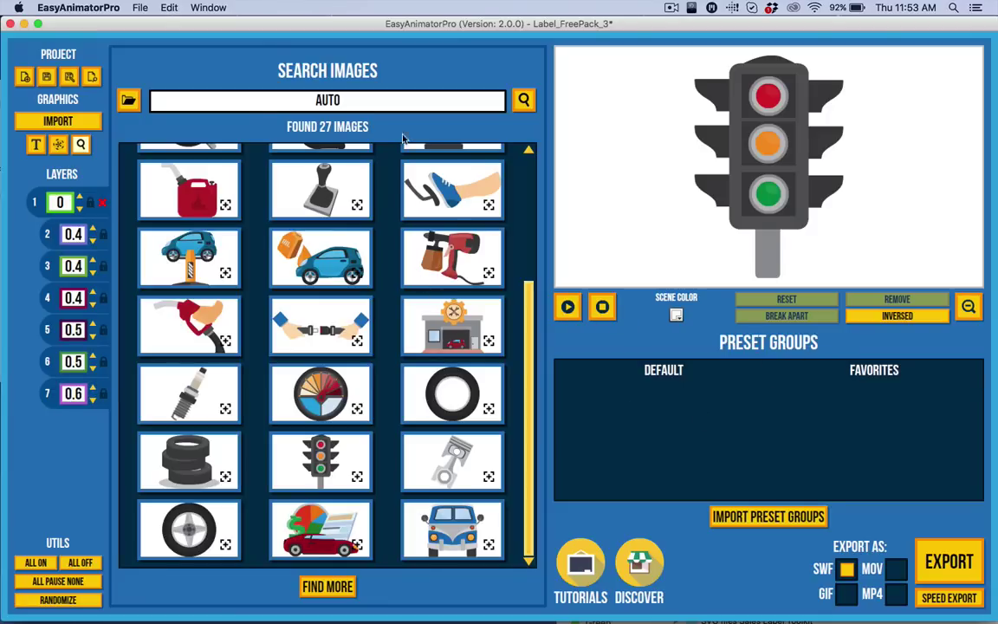
left_click(78, 143)
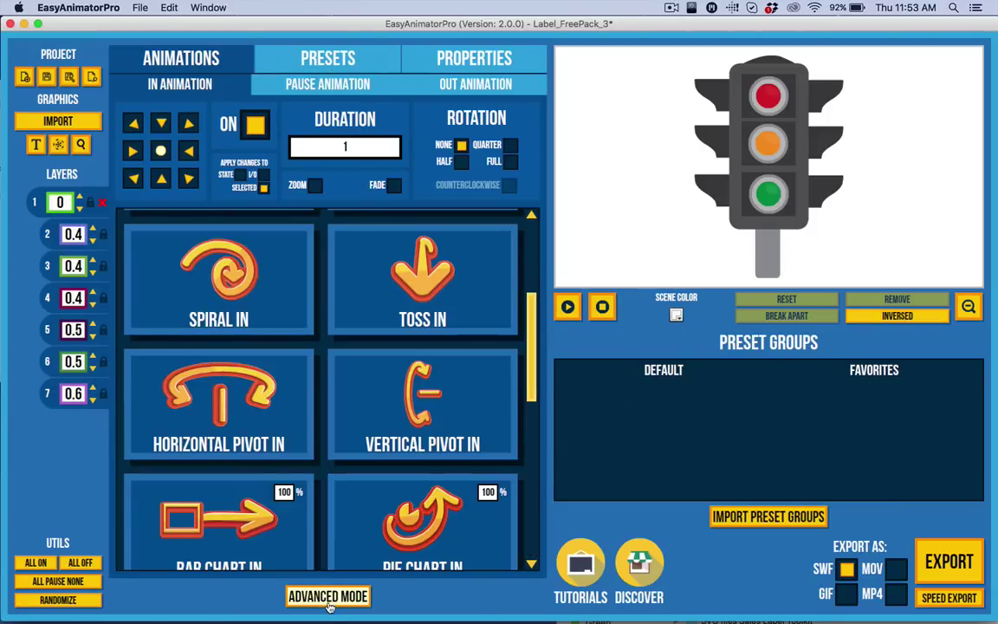
- In the simple layout, auto-animate the traffic light pieces with Animate It, then stop the preview
left_click(297, 593)
left_click(290, 81)
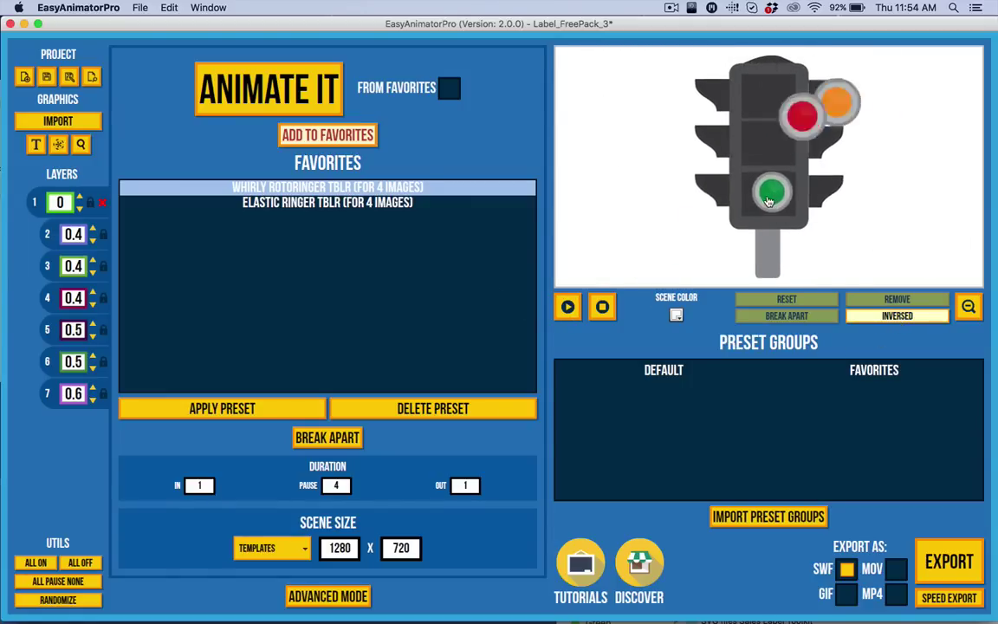
left_click(602, 309)
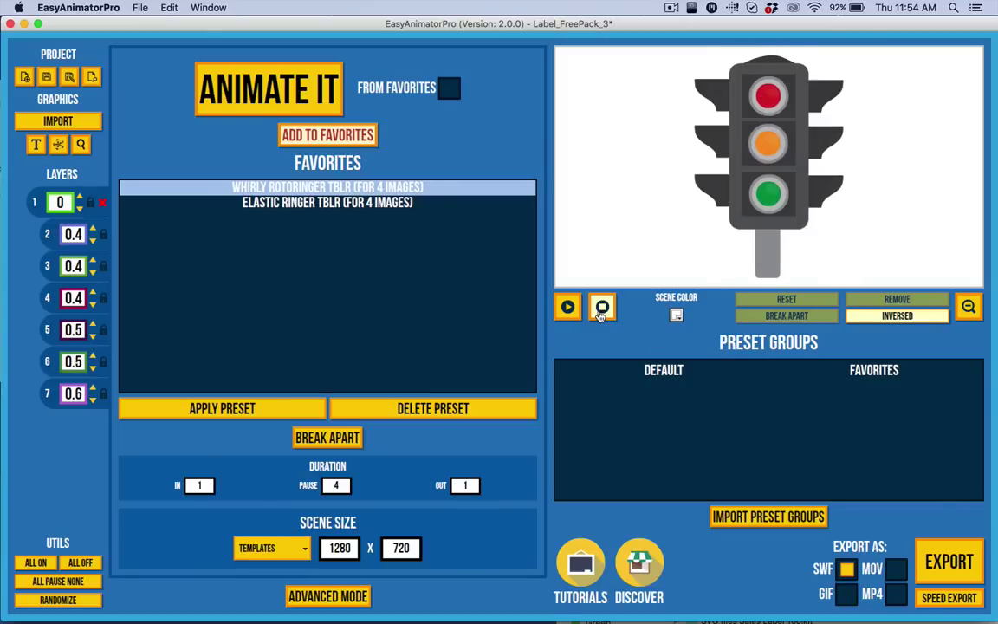